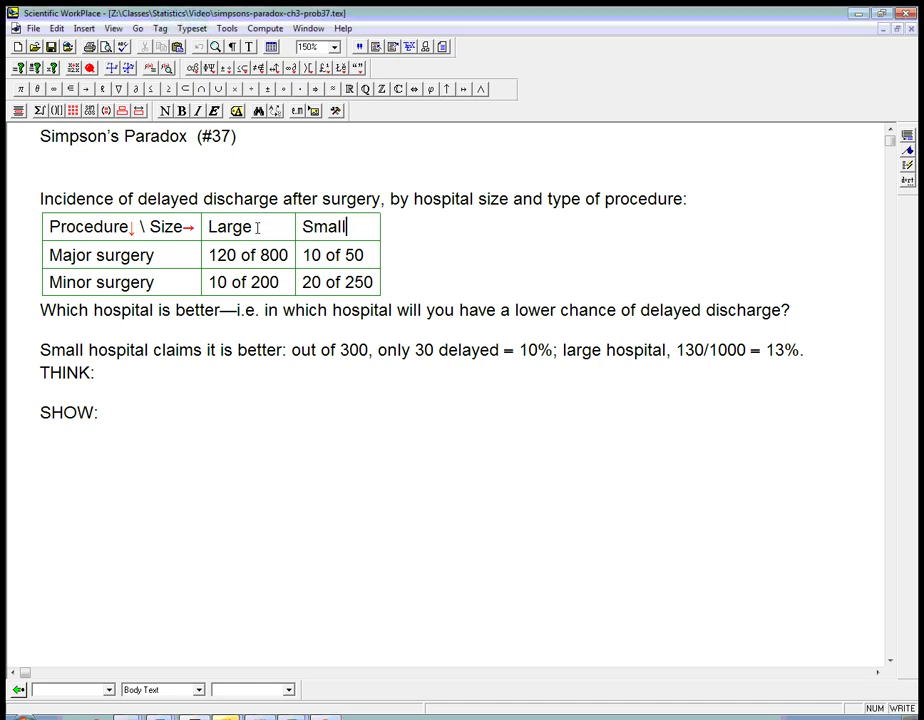
Step: Check the data table's Large and Small headers and the Major and Minor surgery rows
{"action": "left_click", "coordinate": [254, 227]}
{"action": "left_click", "coordinate": [346, 227]}
{"action": "left_click", "coordinate": [49, 255]}
{"action": "left_click", "coordinate": [49, 282]}
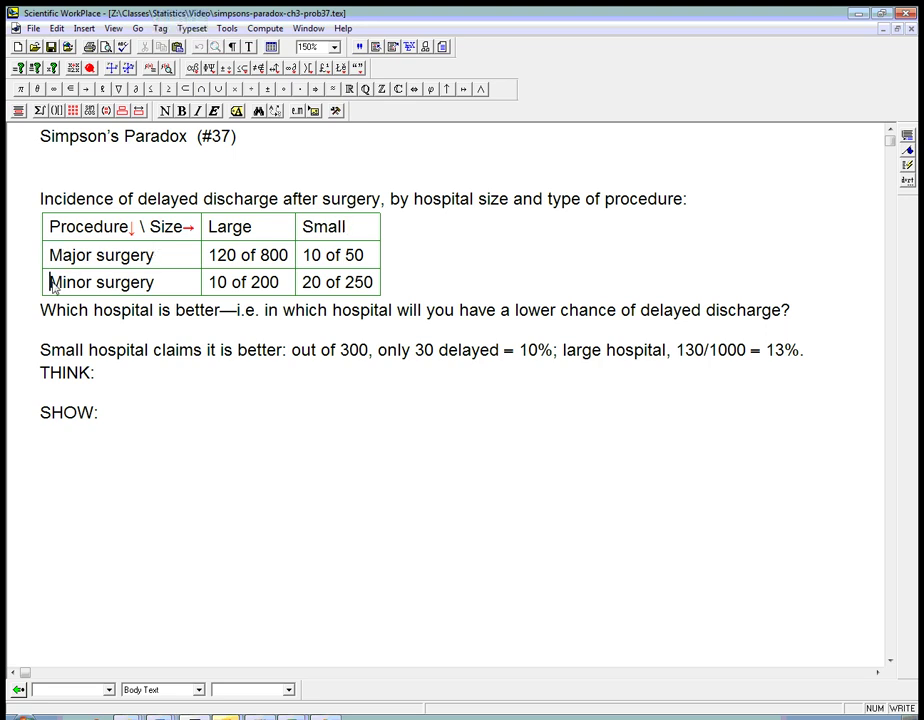
{"action": "left_click", "coordinate": [160, 282]}
Step: Select 'delayed discharge' in the Incidence line, then go to the end of the 13% claim
{"action": "left_click", "coordinate": [135, 198]}
{"action": "left_click", "coordinate": [284, 198]}
{"action": "left_click_drag", "start_coordinate": [138, 198], "coordinate": [281, 205]}
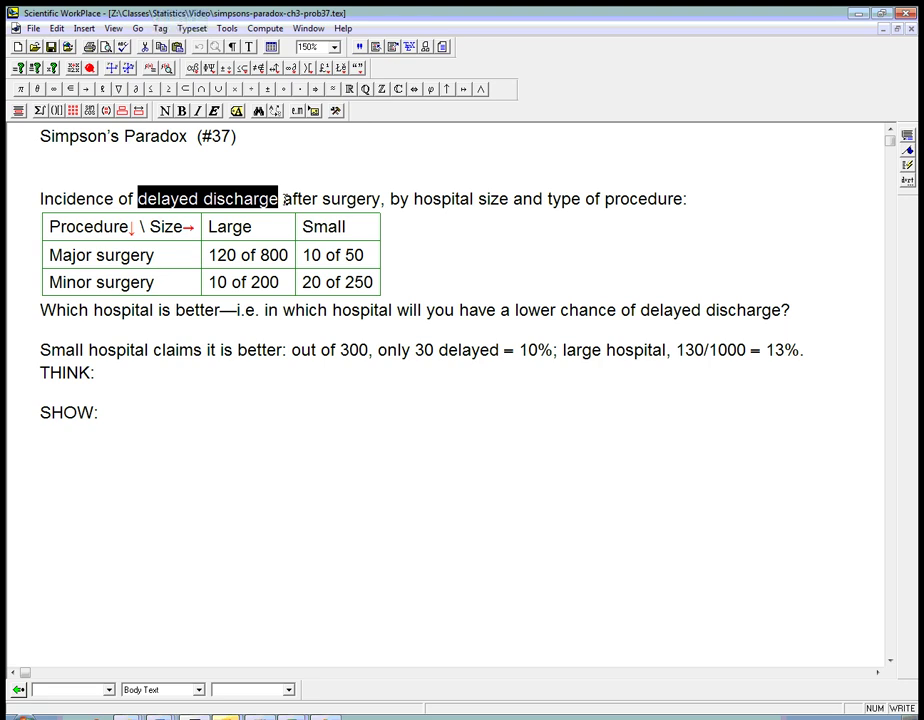
{"action": "left_click", "coordinate": [290, 255]}
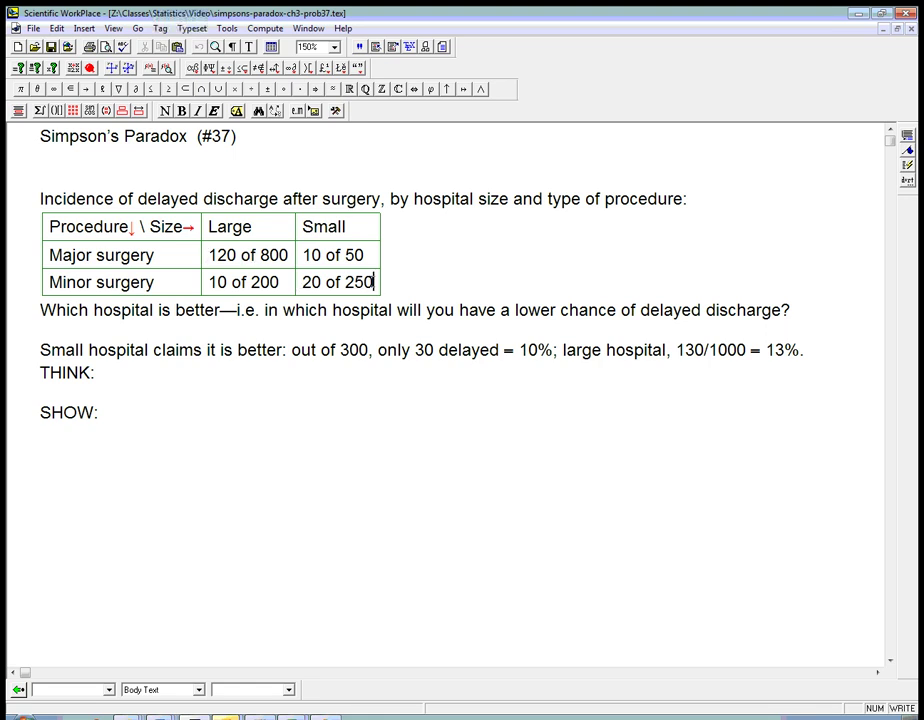
{"action": "left_click", "coordinate": [323, 282]}
{"action": "left_click", "coordinate": [803, 349]}
Step: End the 13% claim with a period and add a blank line before THINK
{"action": "type", "text": "."}
{"action": "key", "text": "Return"}
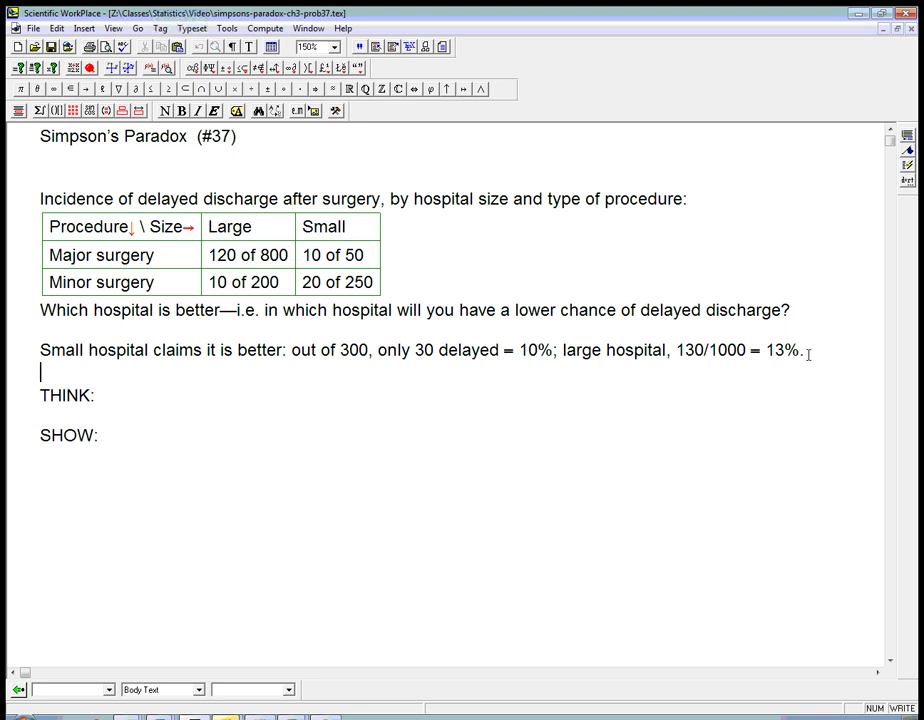
{"action": "left_click", "coordinate": [243, 392]}
Step: Write the THINK plan: complete margins, marginal and conditional distributions, watch for Simpson's Paradox
{"action": "type", "text": "We need "}
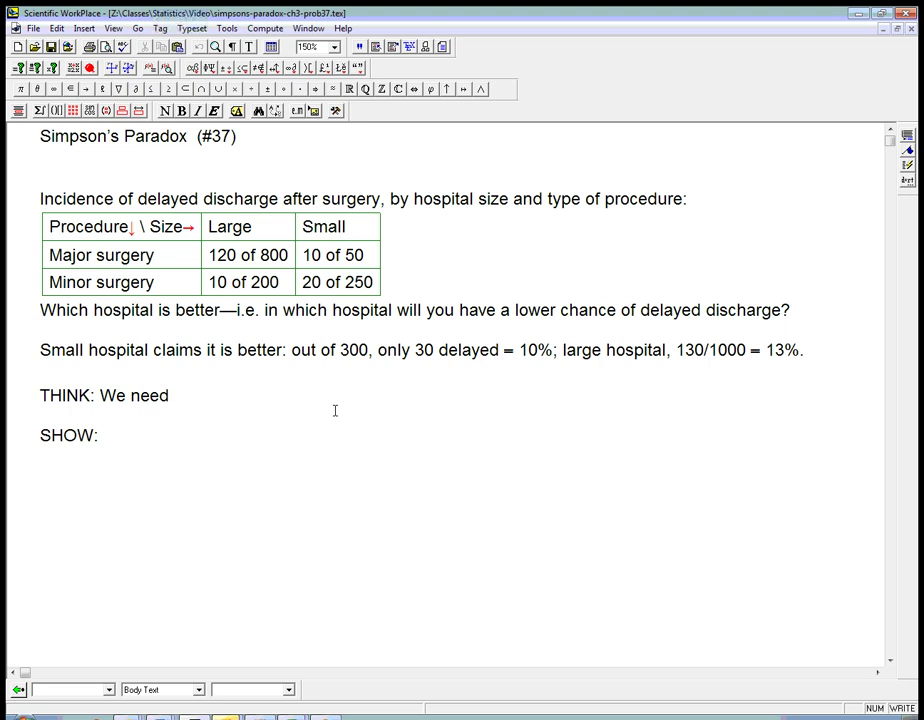
{"action": "type", "text": "more information,"}
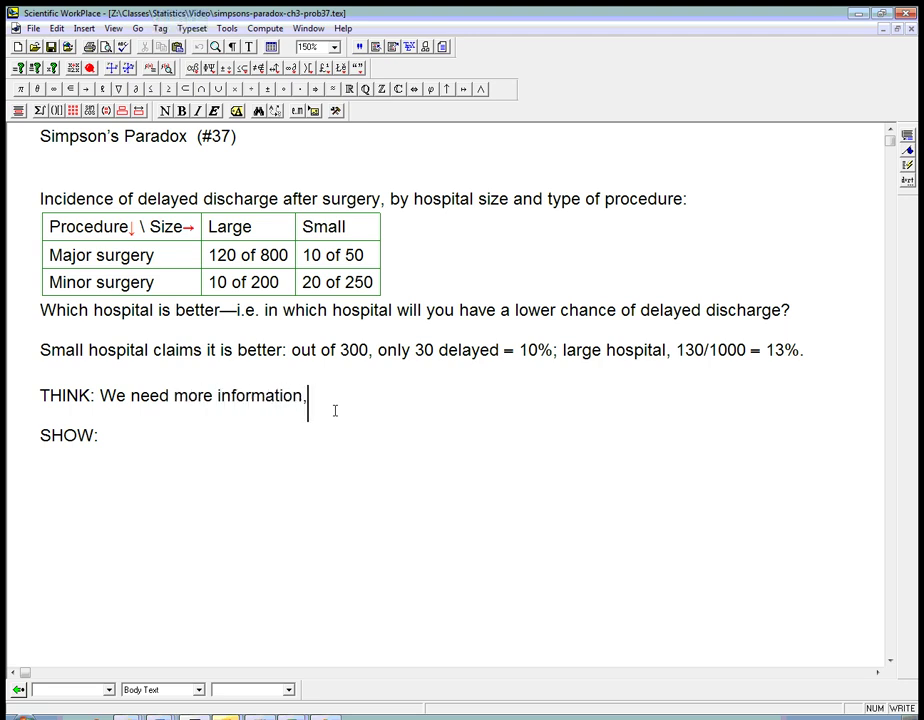
{"action": "type", "text": " particularly compl"}
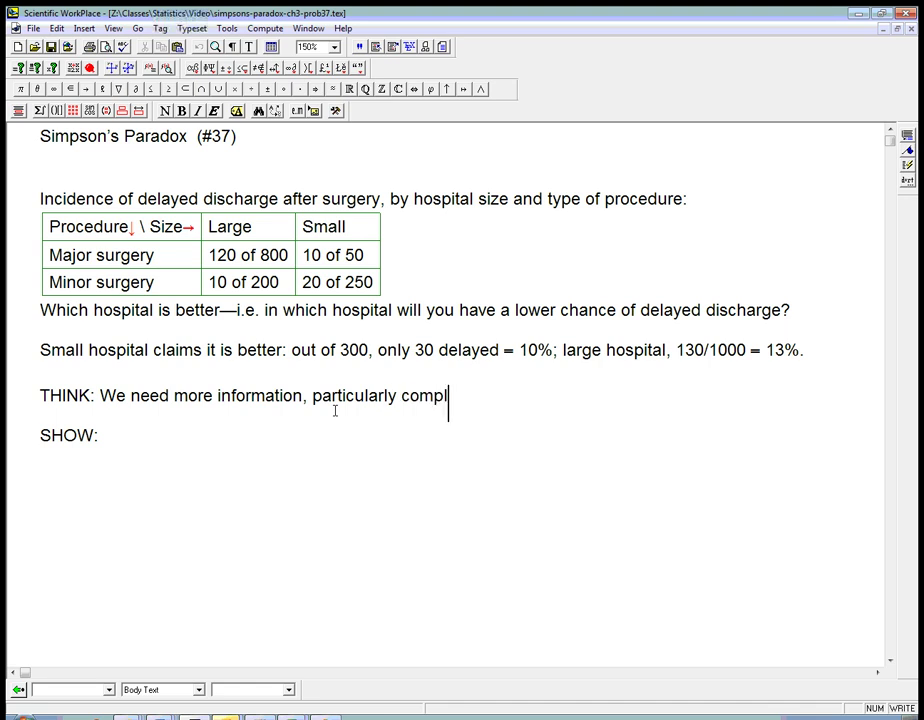
{"action": "key", "text": "BackSpace"}
{"action": "key", "text": "BackSpace"}
{"action": "key", "text": "BackSpace"}
{"action": "key", "text": "BackSpace"}
{"action": "key", "text": "BackSpace"}
{"action": "type", "text": "need to co"}
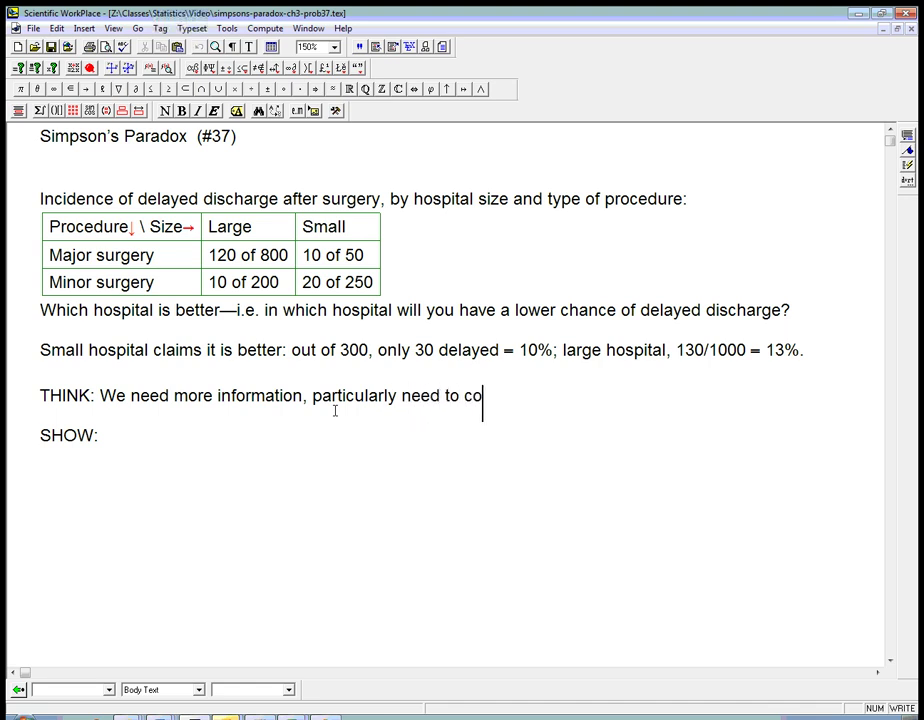
{"action": "type", "text": "mplete the table w"}
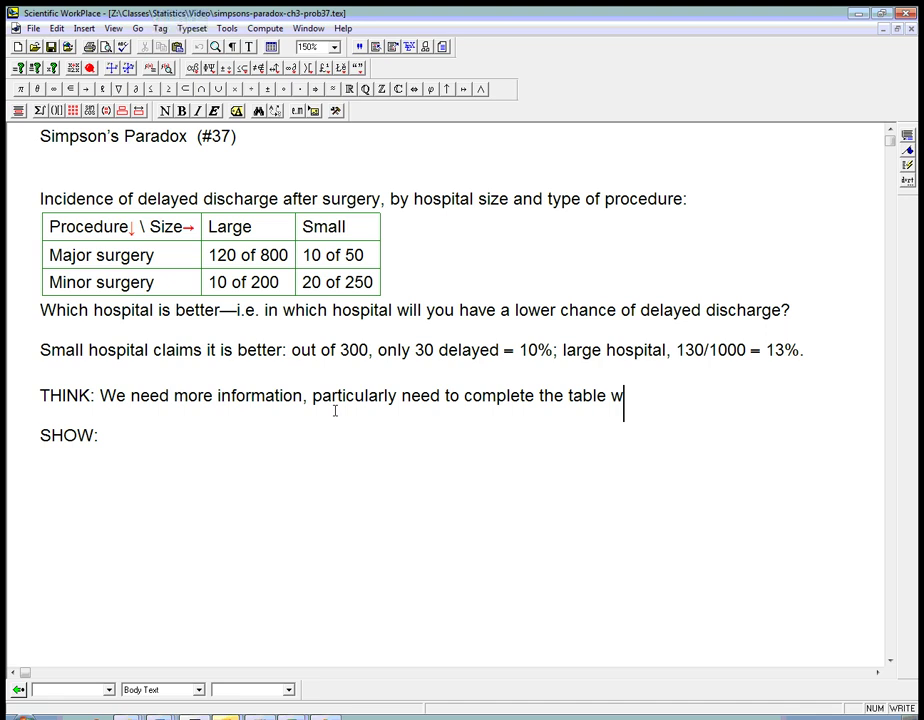
{"action": "type", "text": "ith all margins"}
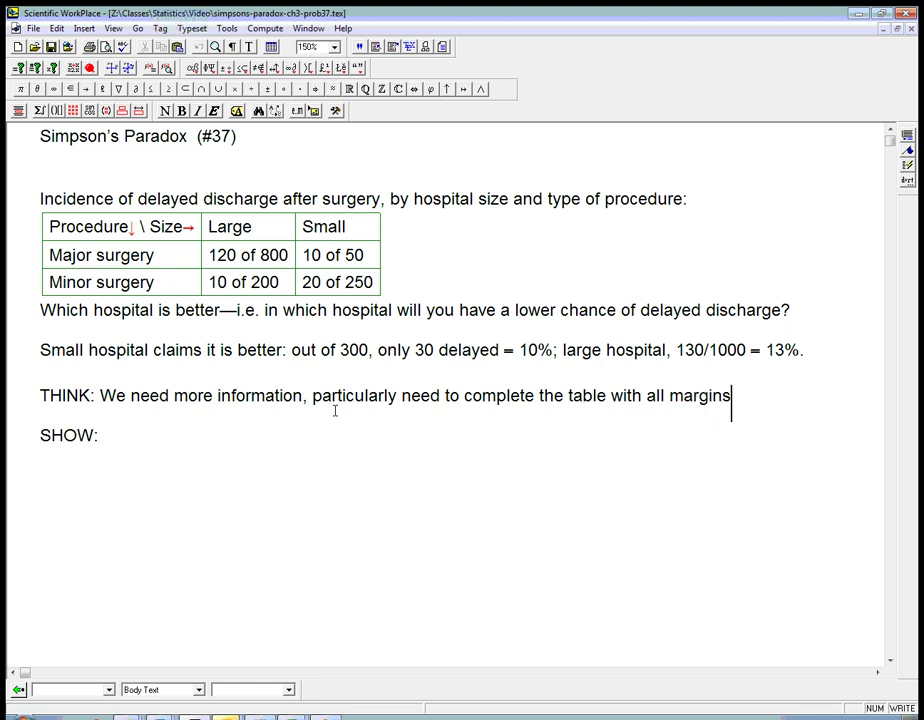
{"action": "type", "text": ", and calculate "}
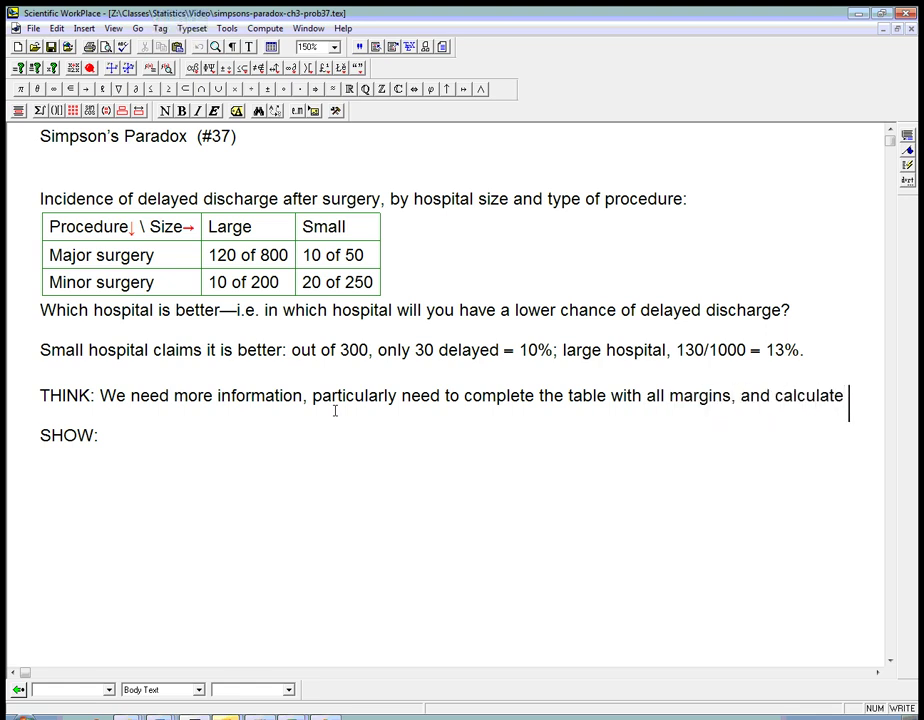
{"action": "type", "text": "marginal and c"}
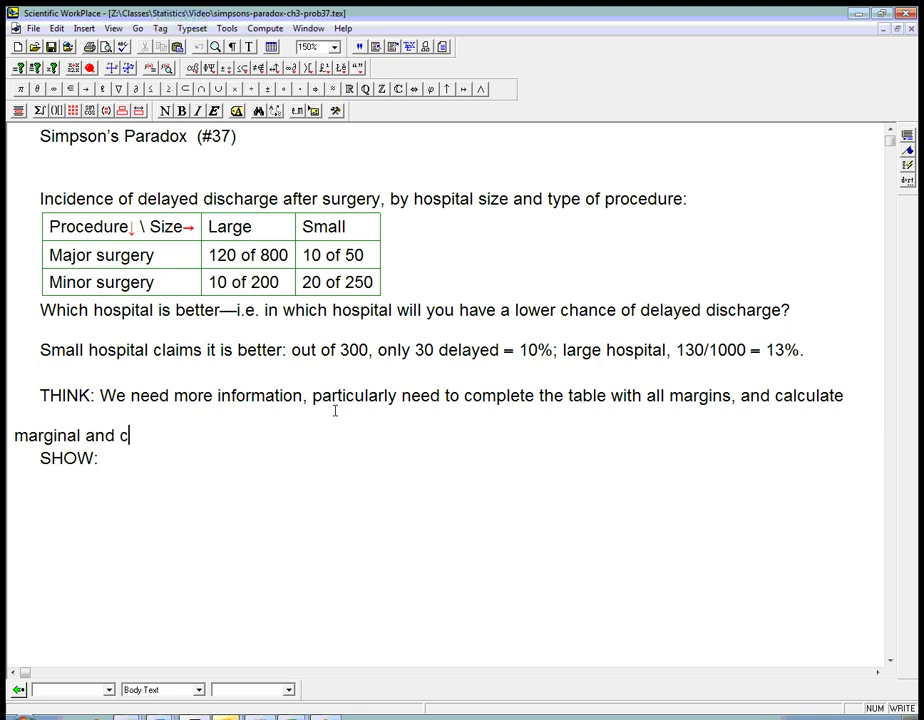
{"action": "type", "text": "onditional "}
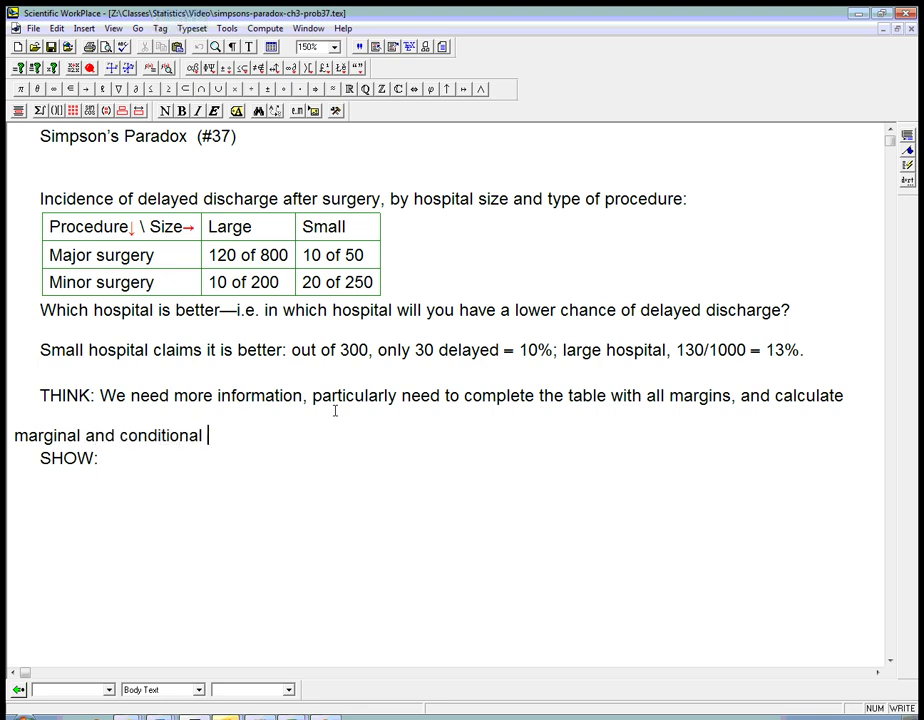
{"action": "type", "text": "distribu"}
{"action": "key", "text": "BackSpace"}
{"action": "type", "text": "ibutions. "}
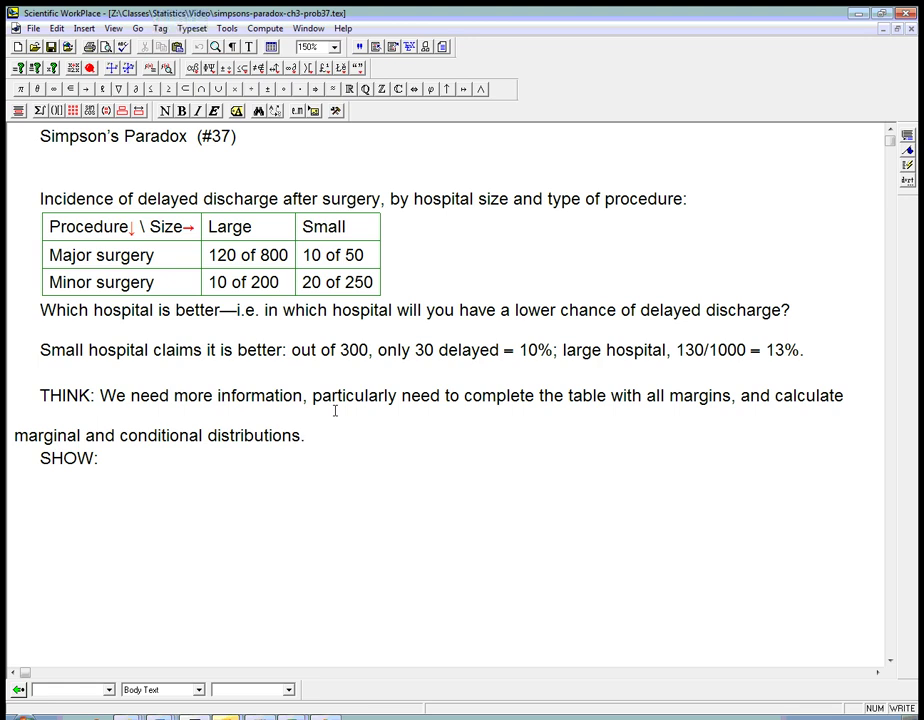
{"action": "type", "text": "Watch out for a possibl"}
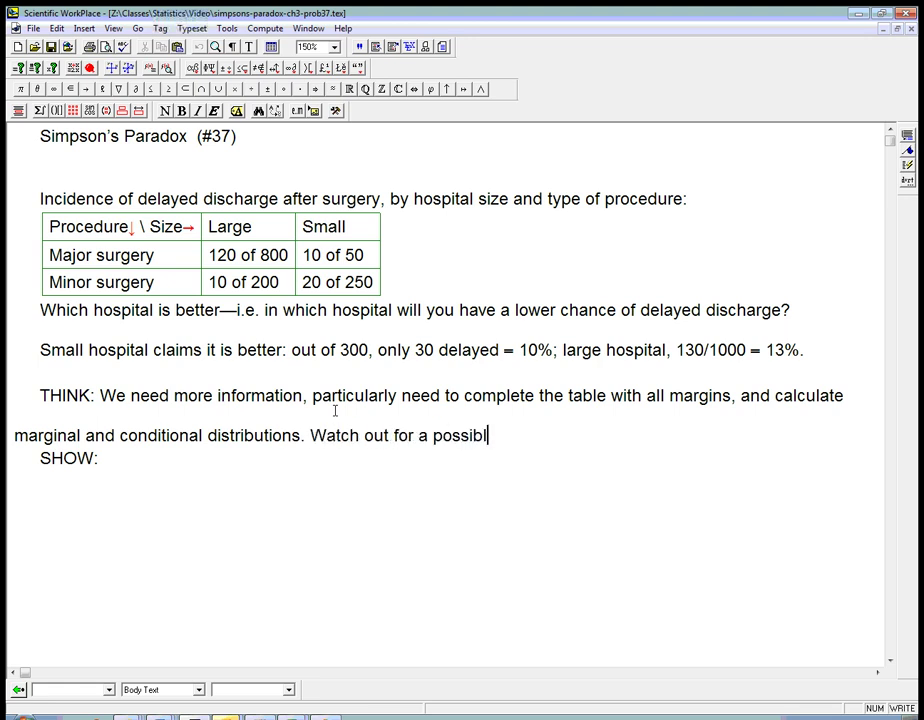
{"action": "type", "text": "e unfair average"}
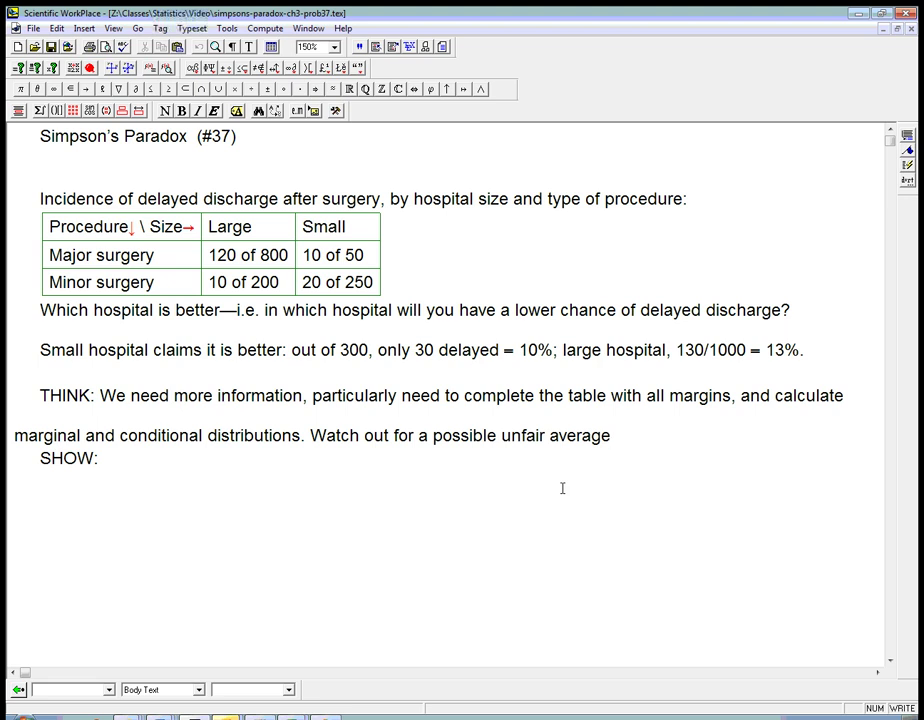
{"action": "type", "text": "–> Simps"}
{"action": "type", "text": "on's Paradox."}
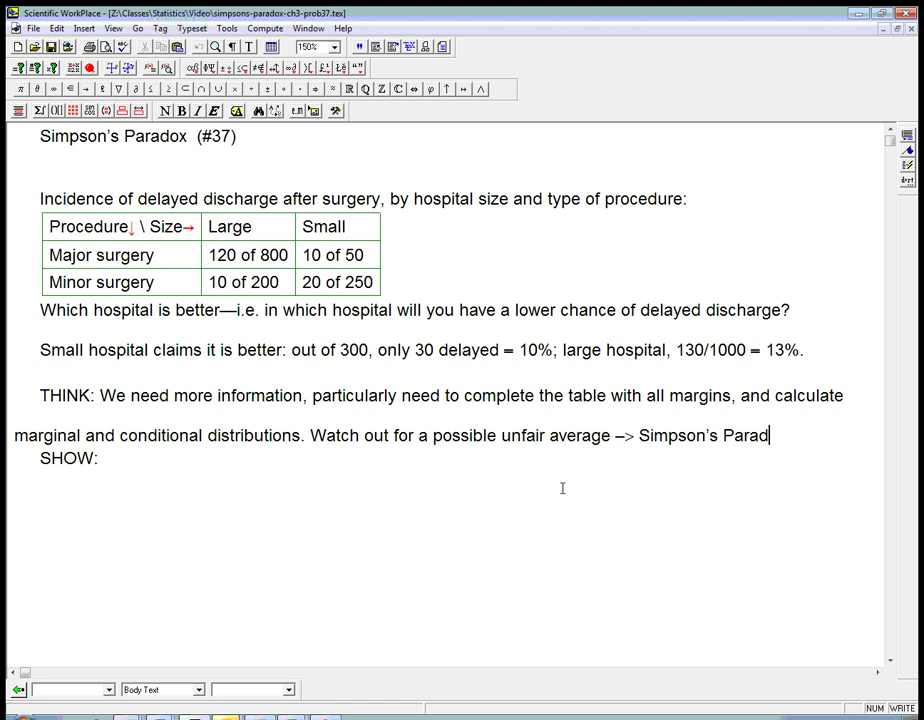
{"action": "left_click", "coordinate": [562, 488]}
Step: Delete the blank lines between SHOW: and the Marginals heading and table
{"action": "key", "text": "shift+Down"}
{"action": "key", "text": "shift+Down"}
{"action": "key", "text": "shift+Down"}
{"action": "key", "text": "shift+Down"}
{"action": "key", "text": "shift+Down"}
{"action": "key", "text": "shift+Down"}
{"action": "key", "text": "shift+Down"}
{"action": "key", "text": "shift+Down"}
{"action": "key", "text": "shift+Down"}
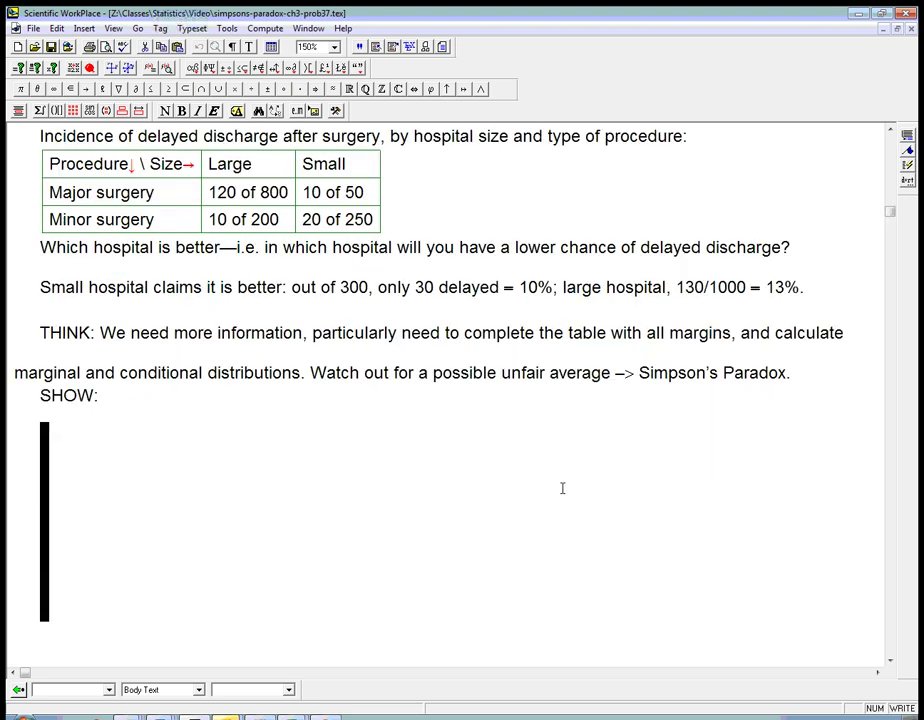
{"action": "key", "text": "shift+Up"}
{"action": "key", "text": "Delete"}
{"action": "key", "text": "Up"}
{"action": "key", "text": "Up"}
{"action": "key", "text": "Up"}
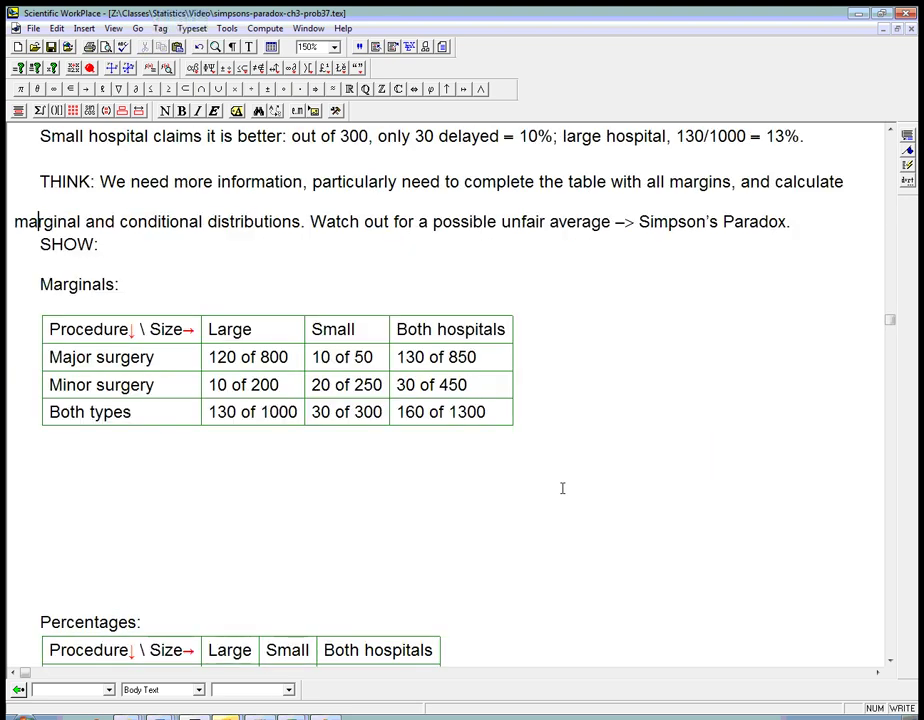
{"action": "key", "text": "Up"}
{"action": "key", "text": "Up"}
{"action": "key", "text": "Up"}
{"action": "key", "text": "Up"}
{"action": "key", "text": "Up"}
{"action": "key", "text": "Up"}
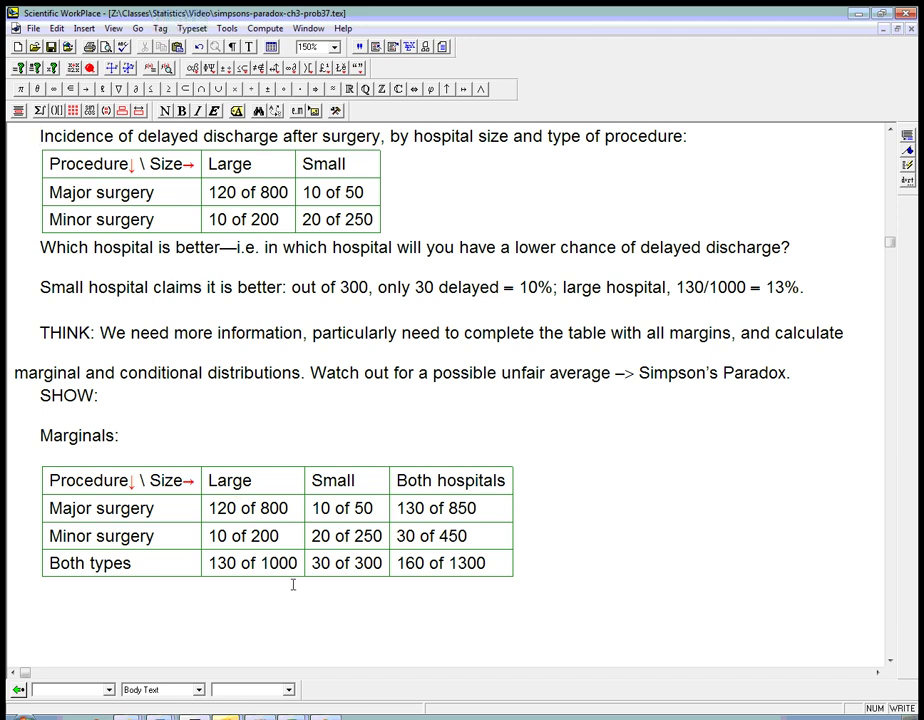
{"action": "left_click", "coordinate": [28, 593]}
Step: Delete the empty lines under the Marginals table so Percentages: follows immediately
{"action": "key", "text": "shift+Down"}
{"action": "key", "text": "shift+Down"}
{"action": "key", "text": "shift+Down"}
{"action": "key", "text": "shift+Down"}
{"action": "key", "text": "shift+Down"}
{"action": "key", "text": "shift+Down"}
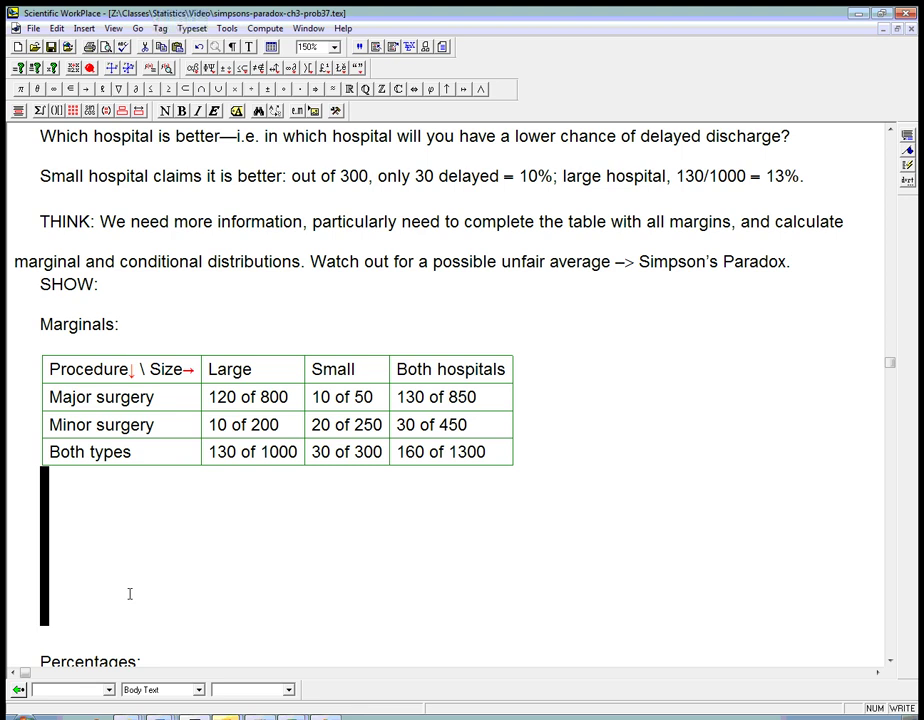
{"action": "key", "text": "Delete"}
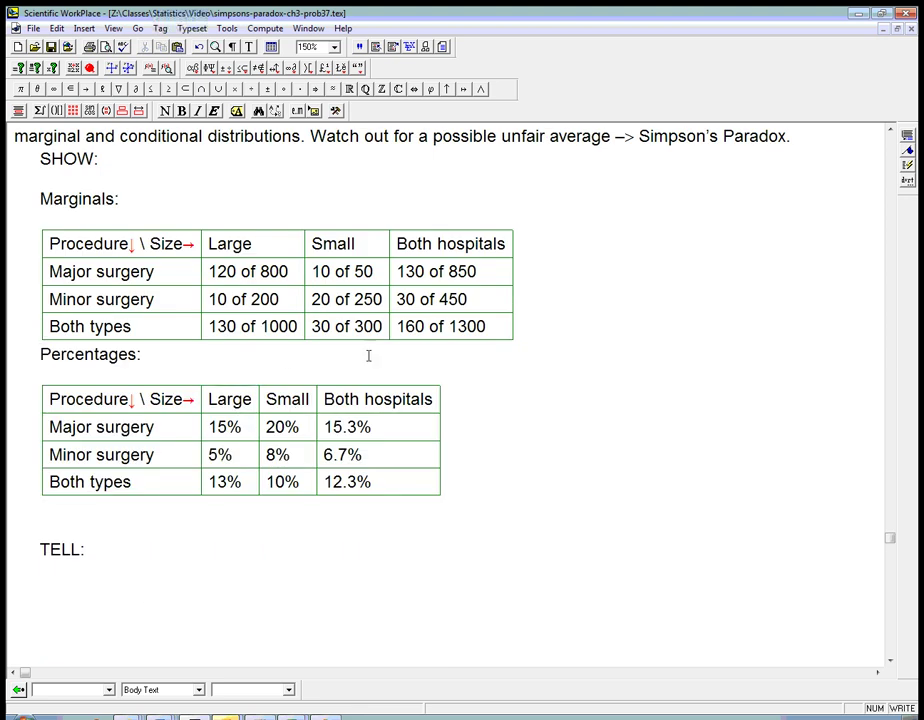
{"action": "scroll", "coordinate": [516, 331], "scroll_direction": "up", "scroll_amount": 1}
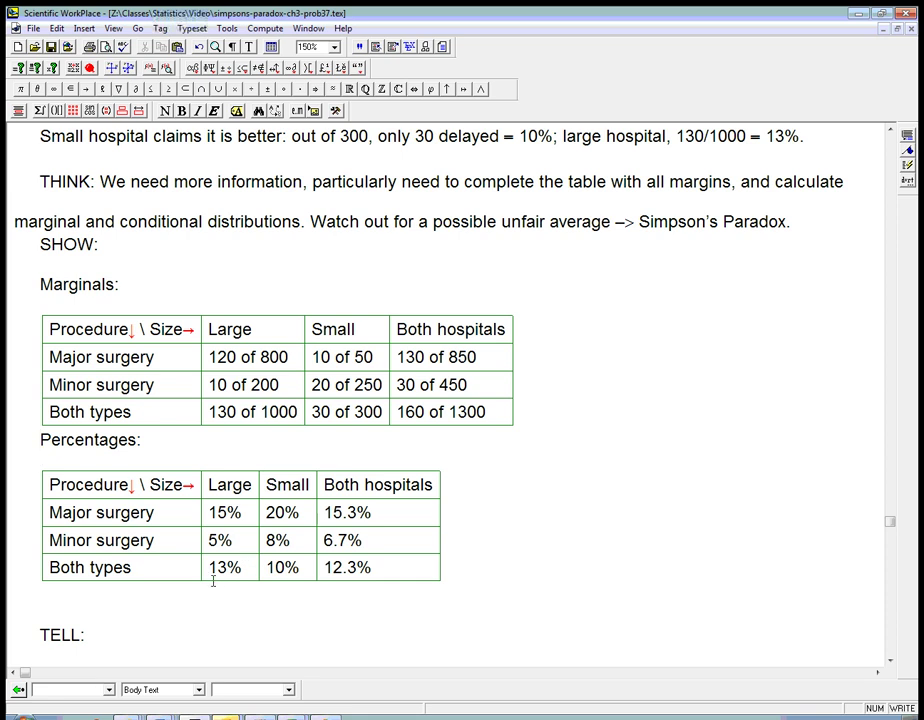
{"action": "left_click_drag", "start_coordinate": [210, 567], "coordinate": [280, 572]}
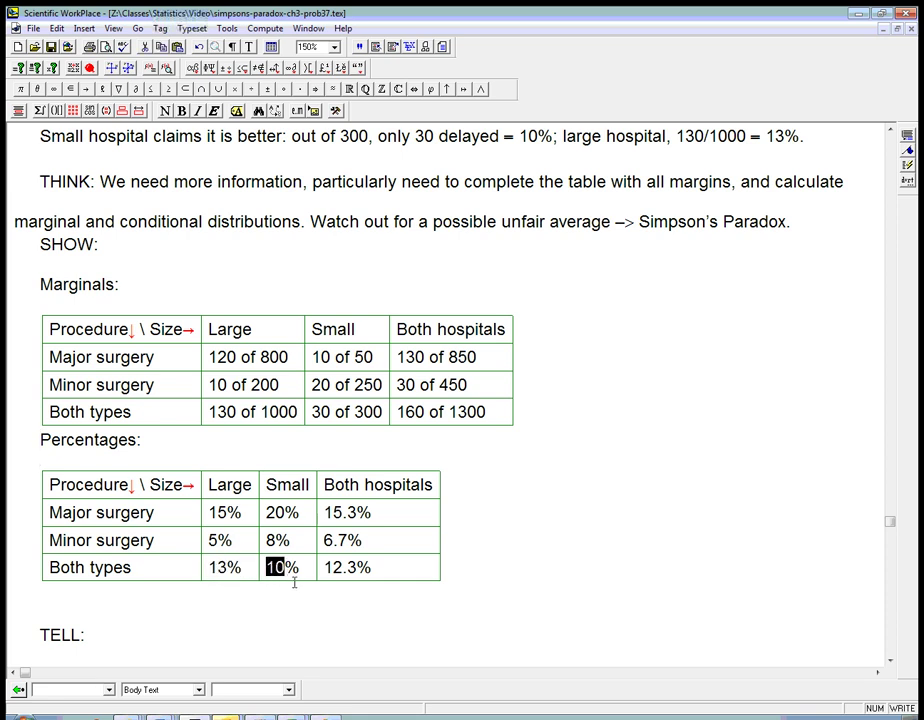
{"action": "left_click", "coordinate": [295, 594]}
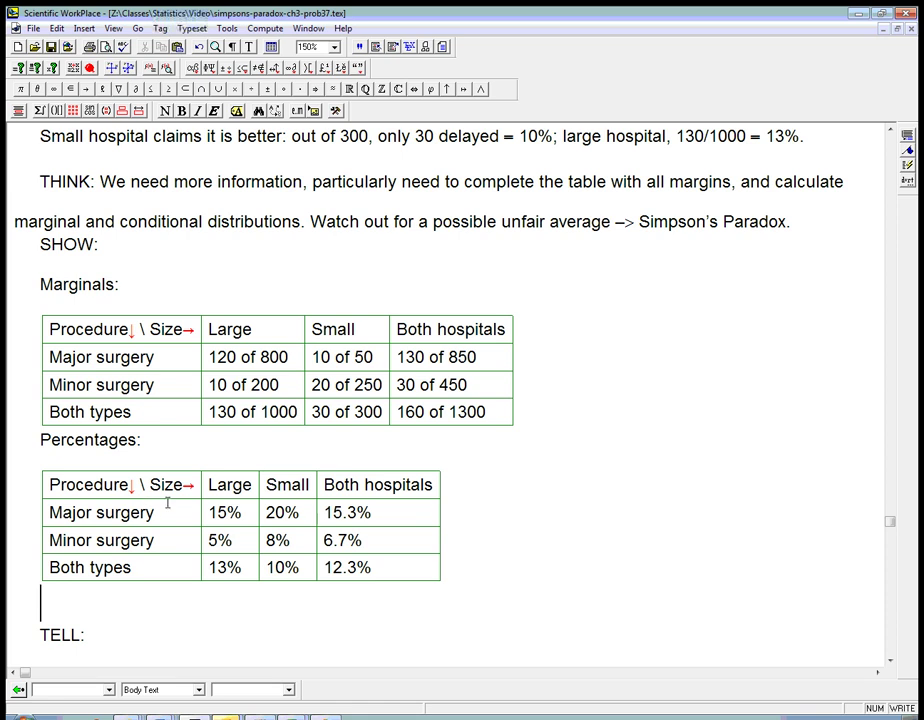
{"action": "left_click", "coordinate": [50, 511]}
{"action": "left_click_drag", "start_coordinate": [50, 511], "coordinate": [373, 512]}
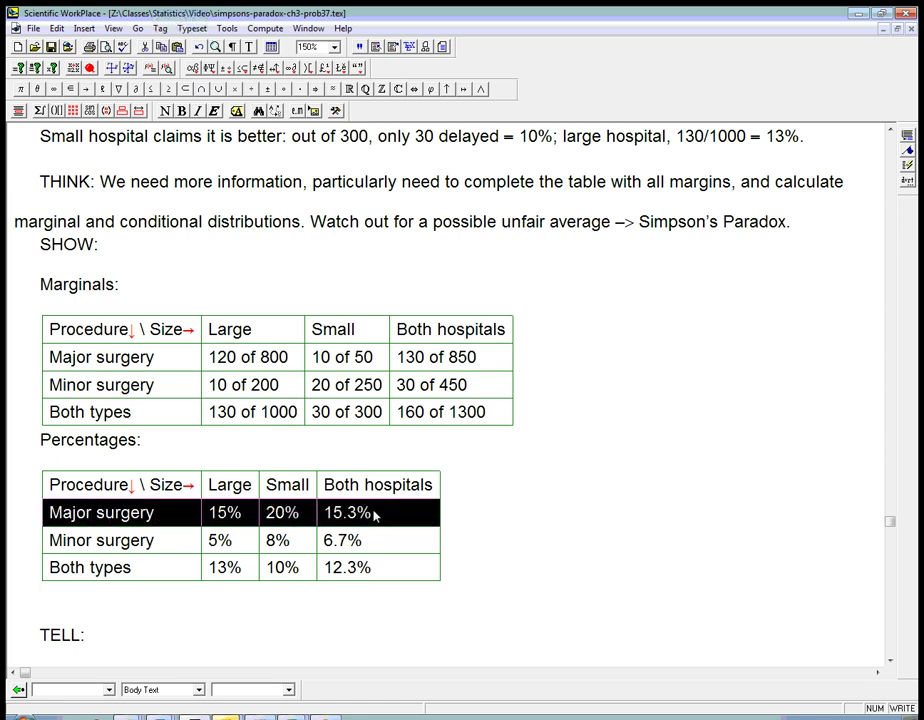
{"action": "left_click", "coordinate": [245, 512]}
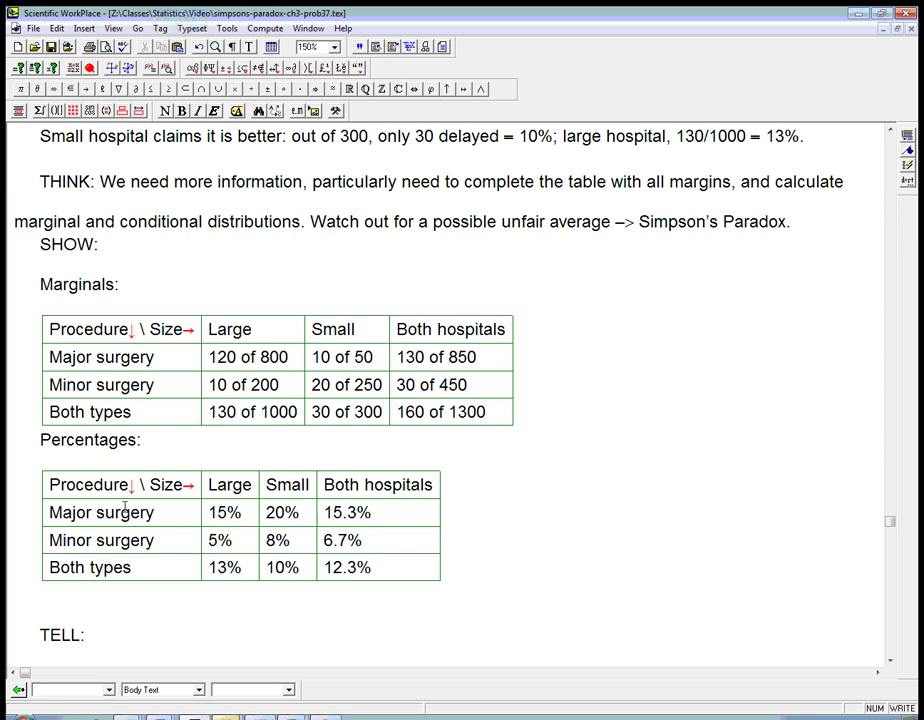
{"action": "left_click_drag", "start_coordinate": [207, 512], "coordinate": [292, 515]}
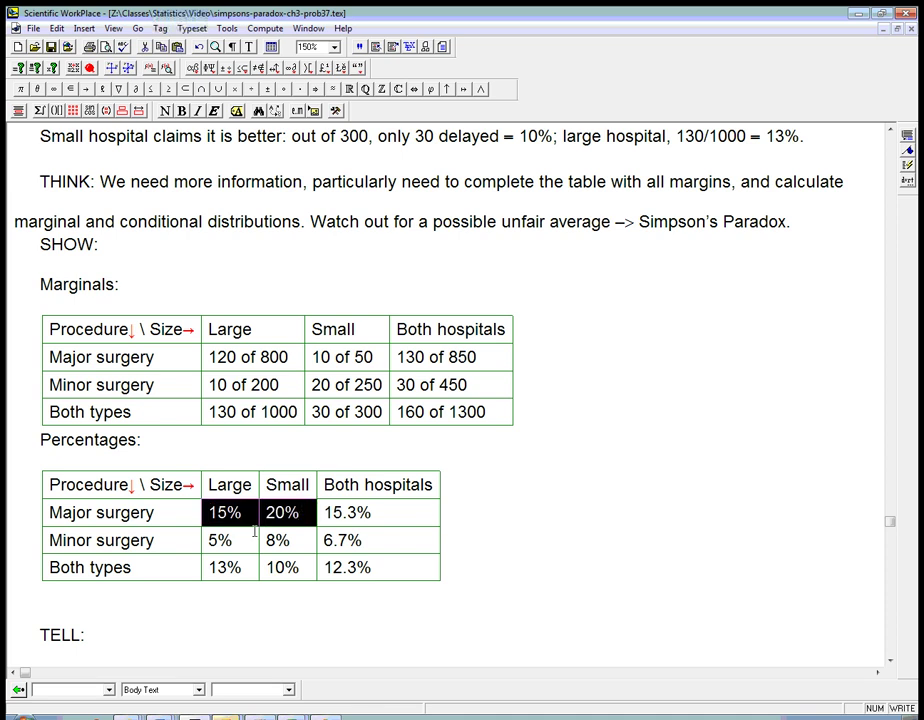
{"action": "left_click", "coordinate": [109, 540]}
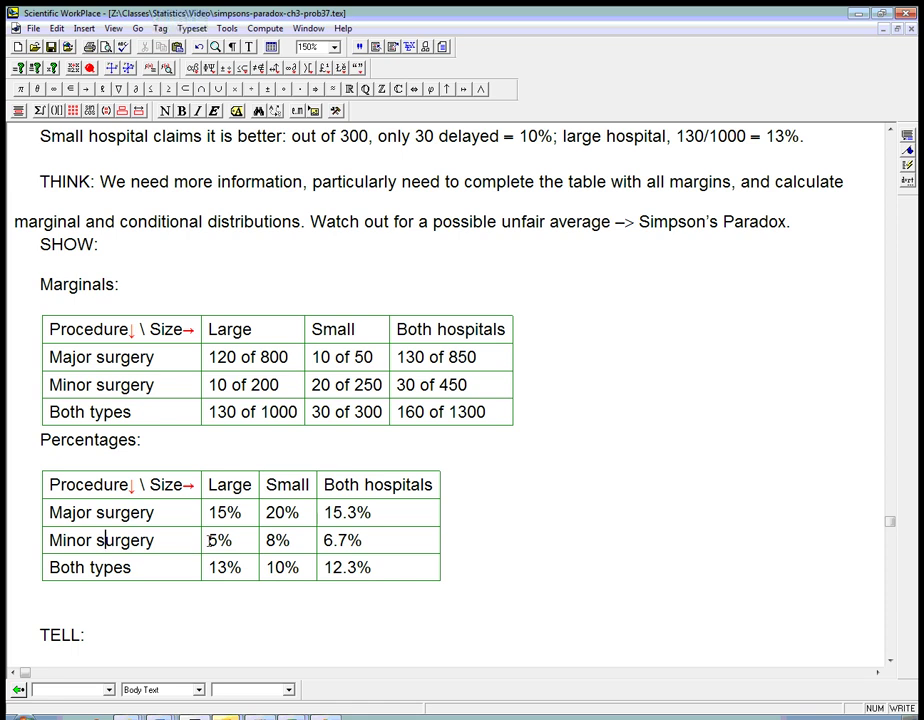
{"action": "left_click_drag", "start_coordinate": [210, 540], "coordinate": [295, 543]}
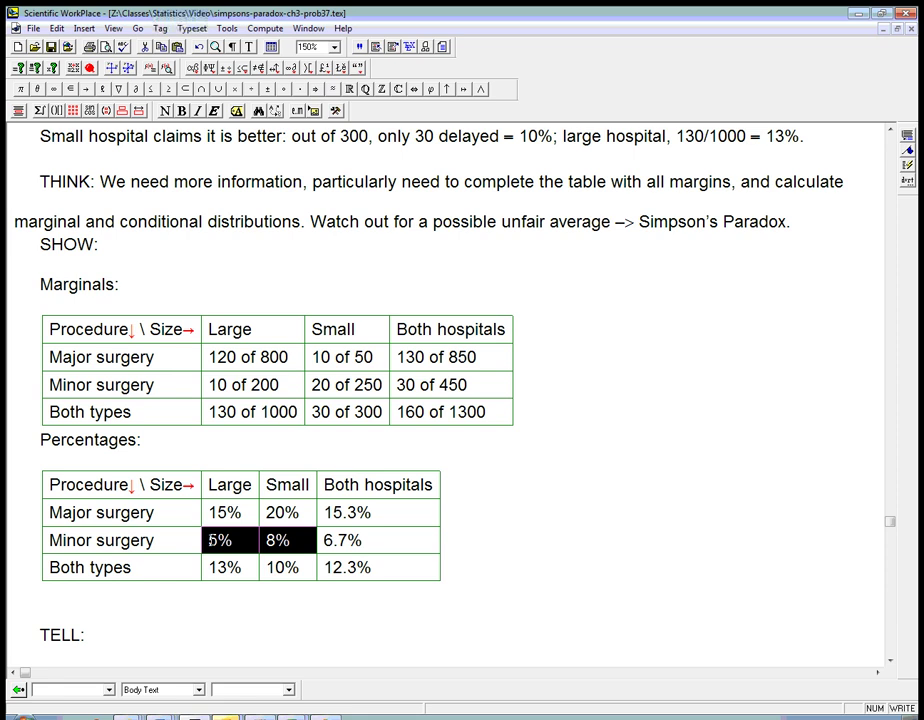
{"action": "left_click", "coordinate": [217, 542]}
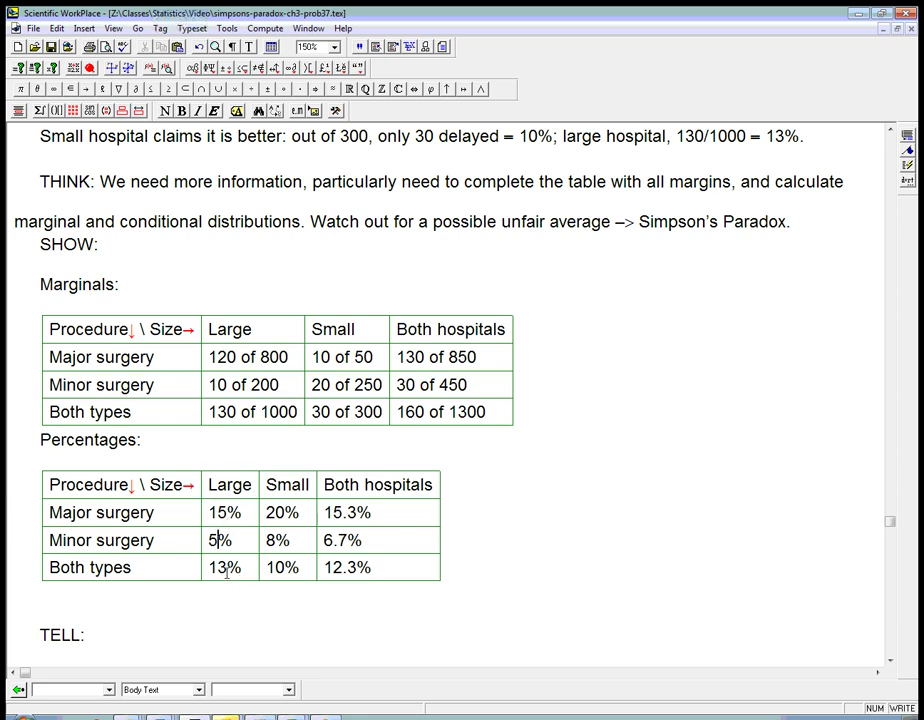
{"action": "left_click_drag", "start_coordinate": [207, 569], "coordinate": [287, 578]}
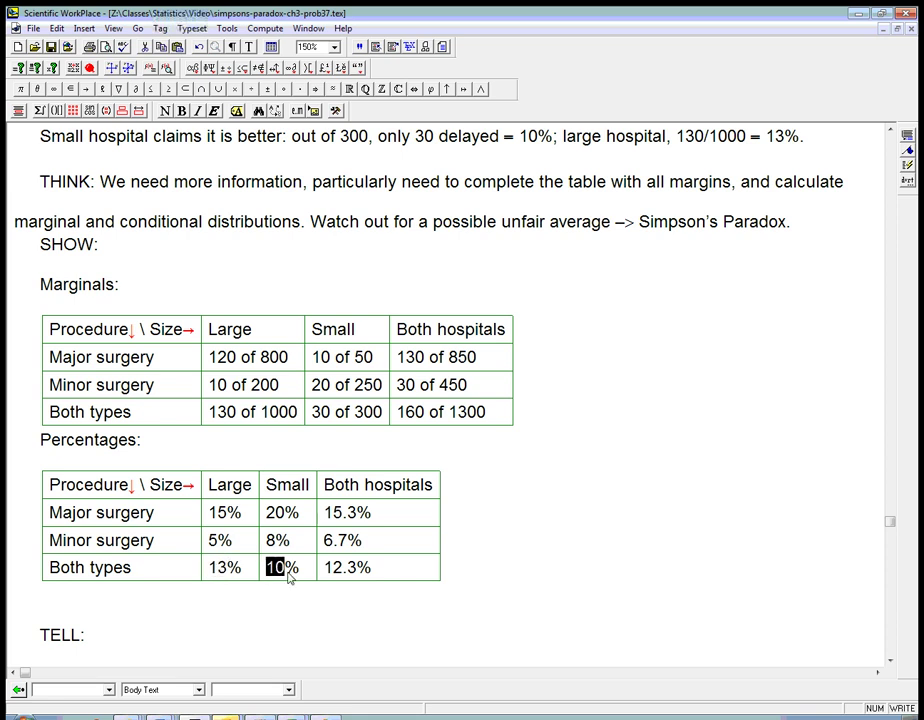
{"action": "left_click", "coordinate": [228, 567]}
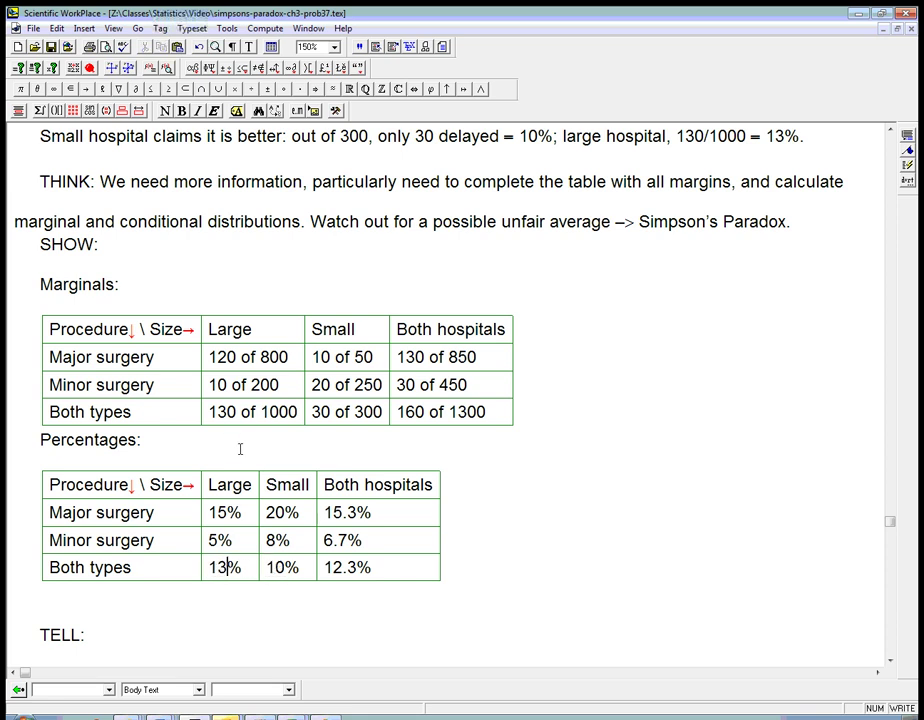
{"action": "left_click", "coordinate": [281, 385]}
{"action": "left_click_drag", "start_coordinate": [210, 513], "coordinate": [300, 540]}
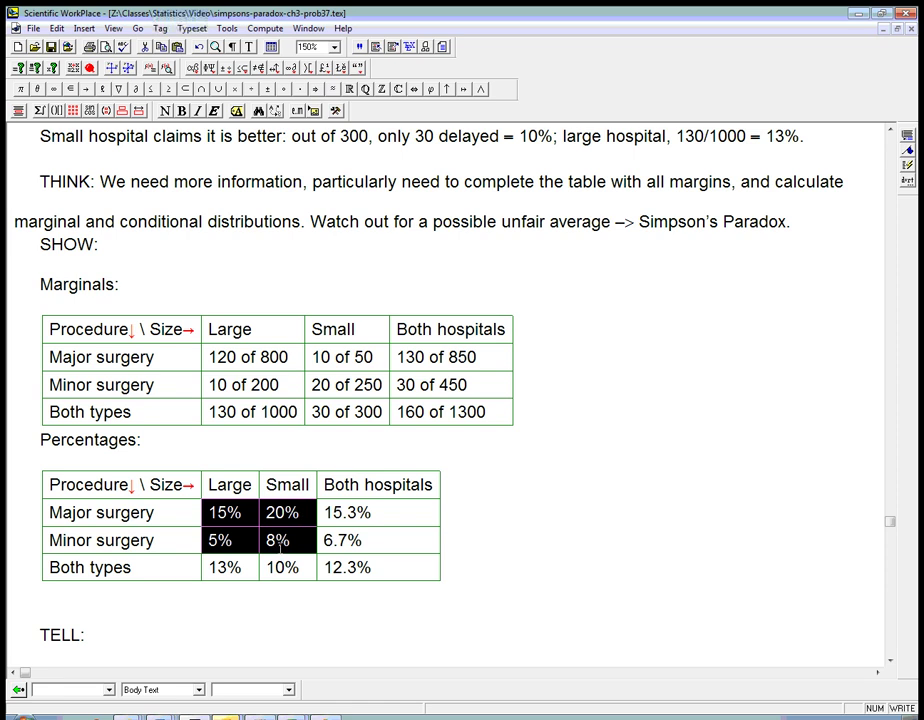
{"action": "left_click_drag", "start_coordinate": [205, 570], "coordinate": [300, 572]}
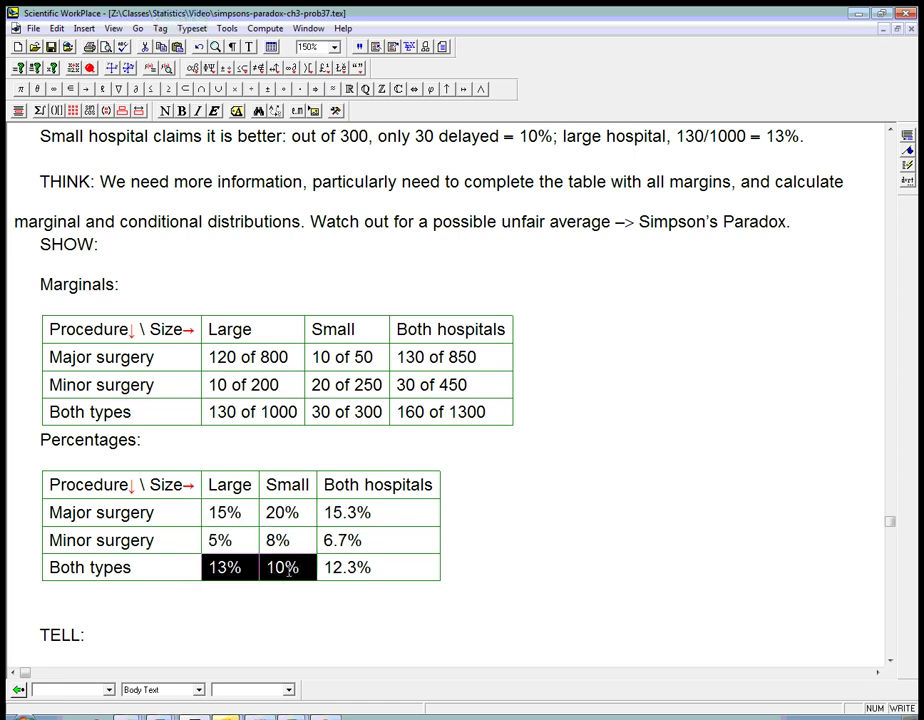
{"action": "left_click", "coordinate": [286, 367]}
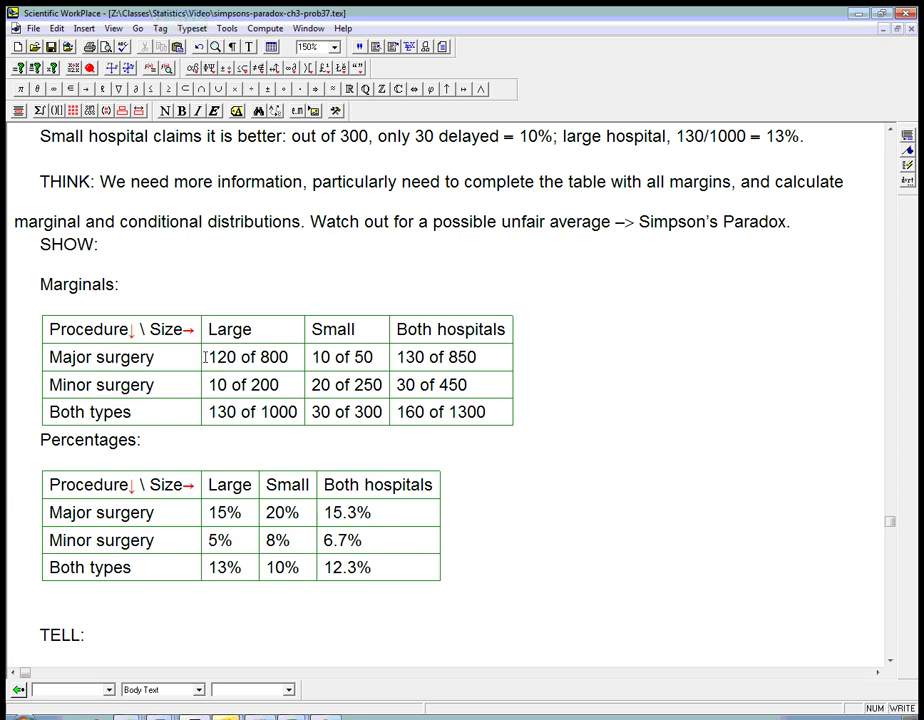
{"action": "double_click", "coordinate": [276, 357]}
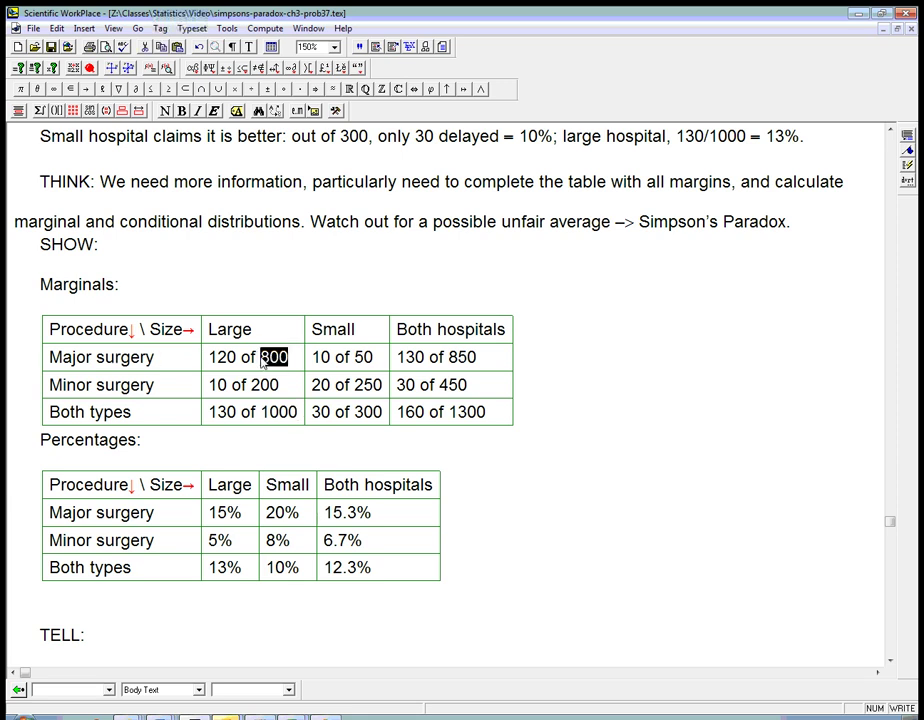
{"action": "double_click", "coordinate": [370, 385]}
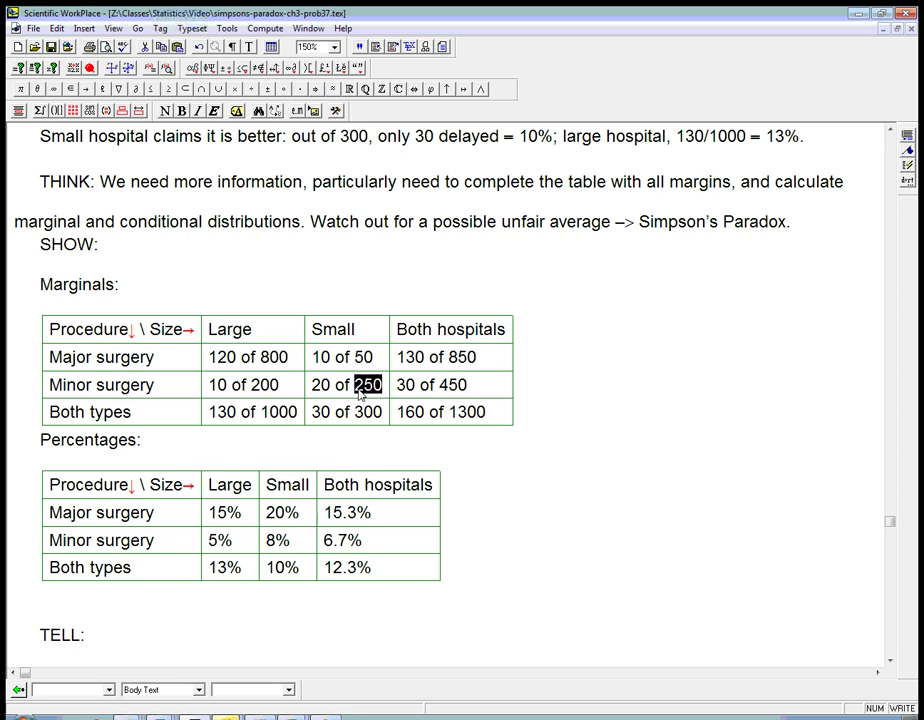
{"action": "double_click", "coordinate": [281, 357]}
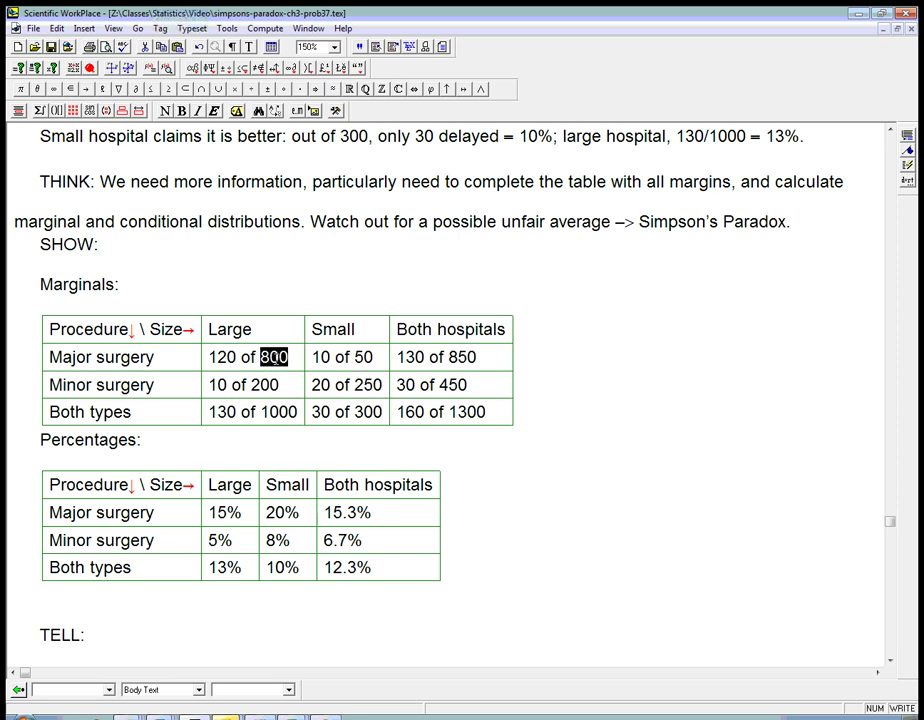
{"action": "left_click", "coordinate": [281, 385]}
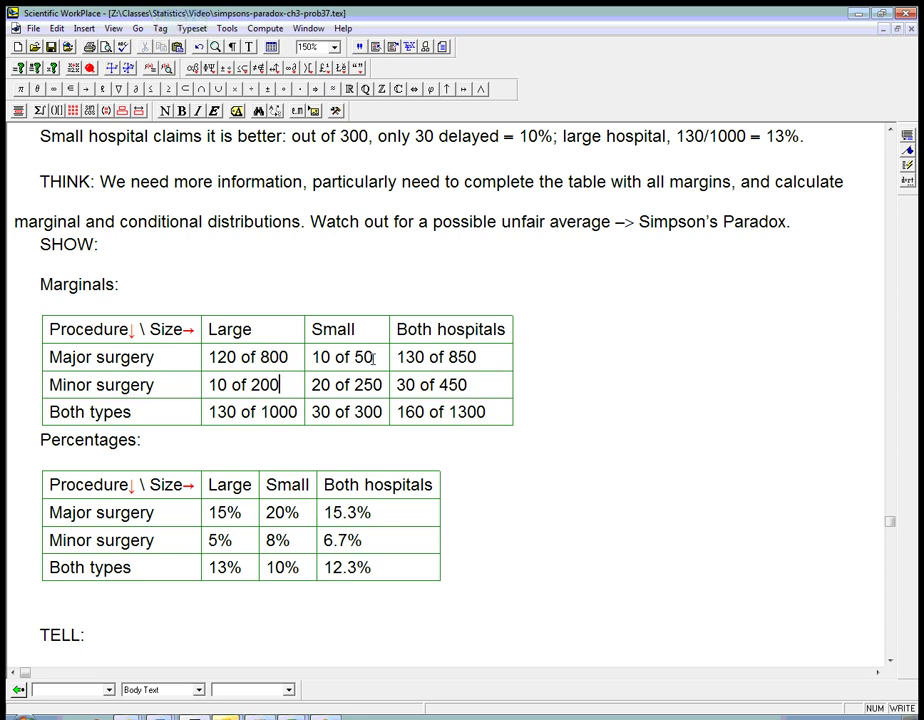
{"action": "left_click_drag", "start_coordinate": [383, 385], "coordinate": [360, 392]}
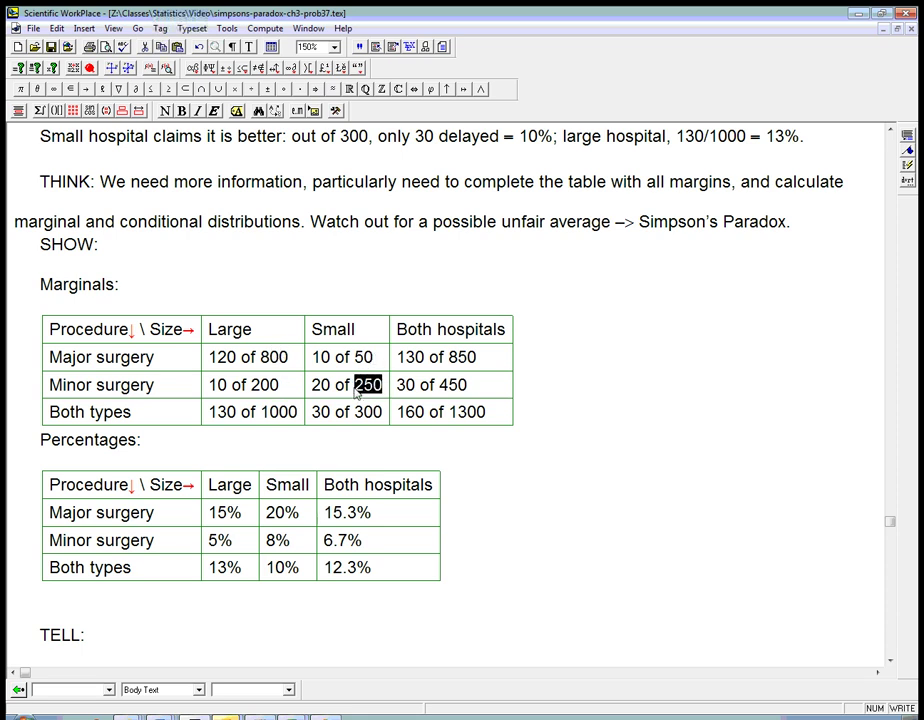
{"action": "left_click", "coordinate": [292, 356]}
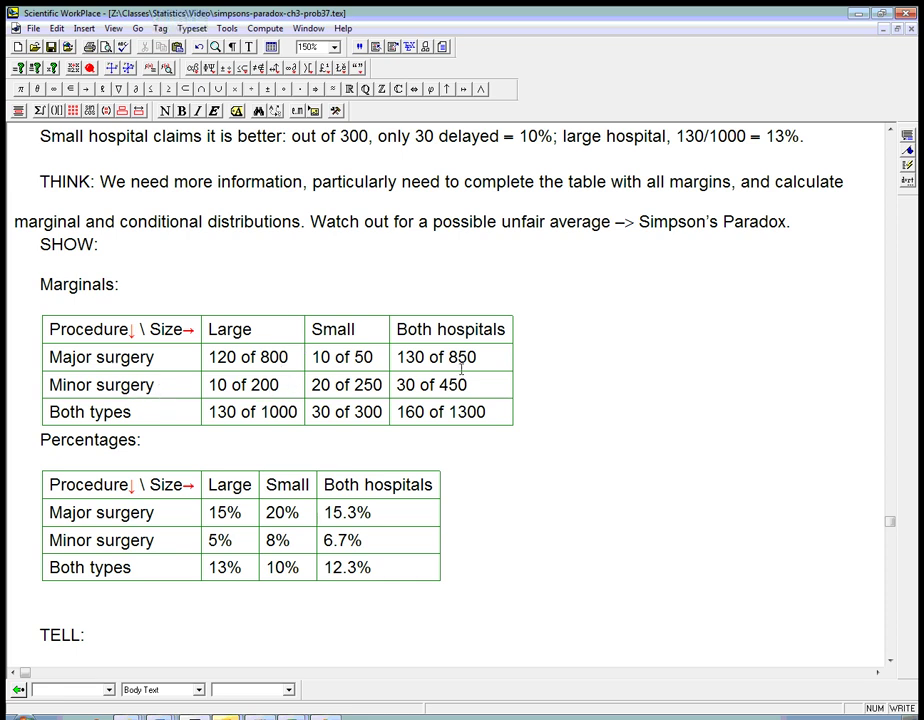
{"action": "left_click_drag", "start_coordinate": [325, 512], "coordinate": [364, 541]}
{"action": "left_click", "coordinate": [372, 514]}
{"action": "left_click", "coordinate": [93, 512]}
{"action": "left_click", "coordinate": [96, 540]}
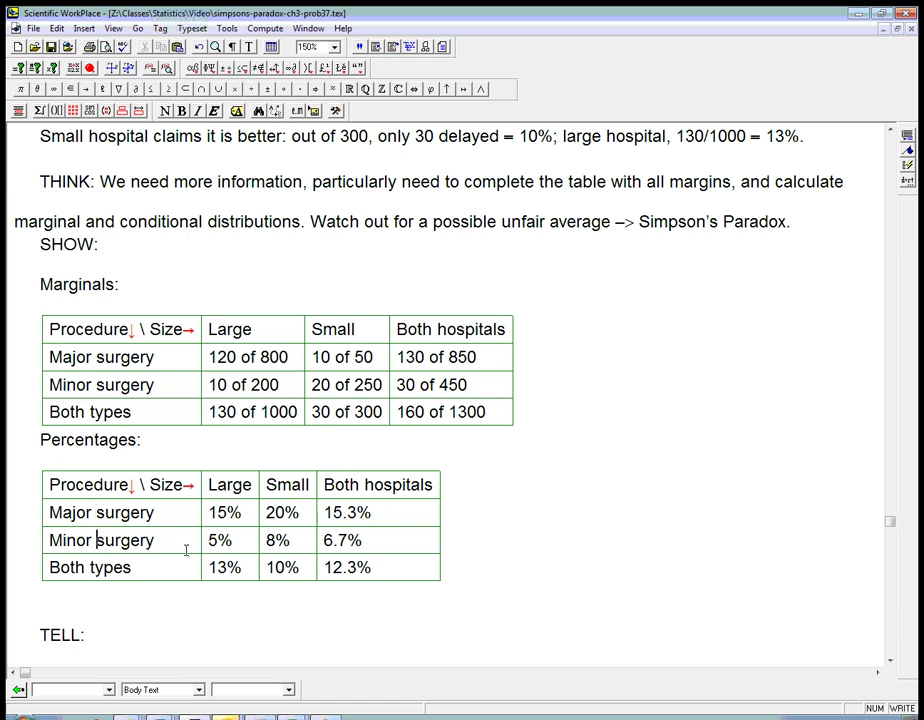
{"action": "left_click", "coordinate": [243, 567]}
{"action": "left_click", "coordinate": [47, 540]}
{"action": "left_click", "coordinate": [47, 540]}
{"action": "left_click", "coordinate": [171, 634]}
Step: Type 'By looking at the conditional distributions and not just the marginal distributions, ... regardless of the type of surgery'
{"action": "type", "text": "By looking at "}
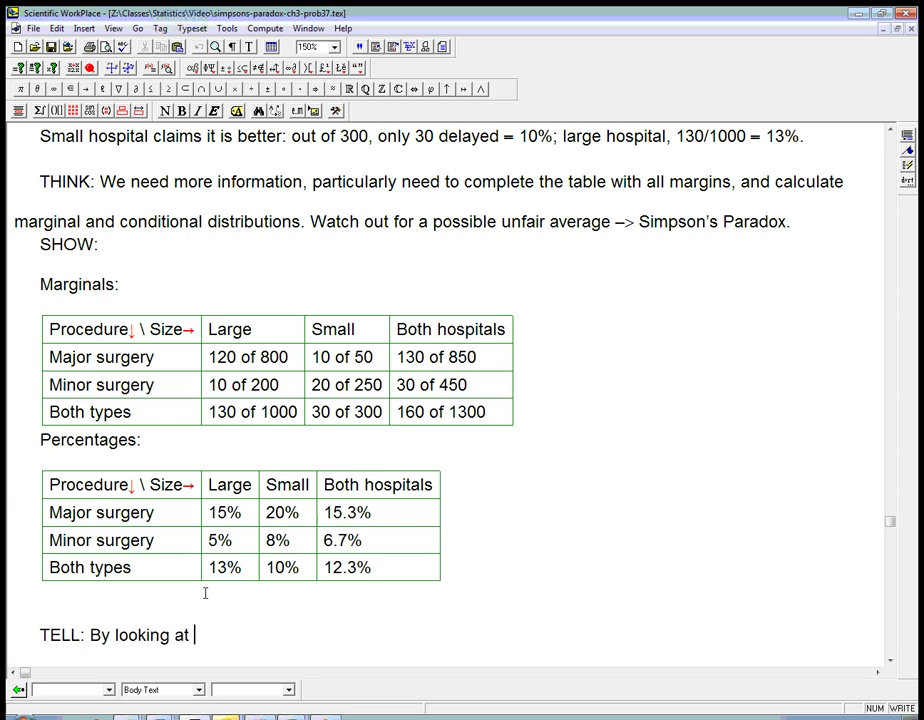
{"action": "type", "text": "the conditional d"}
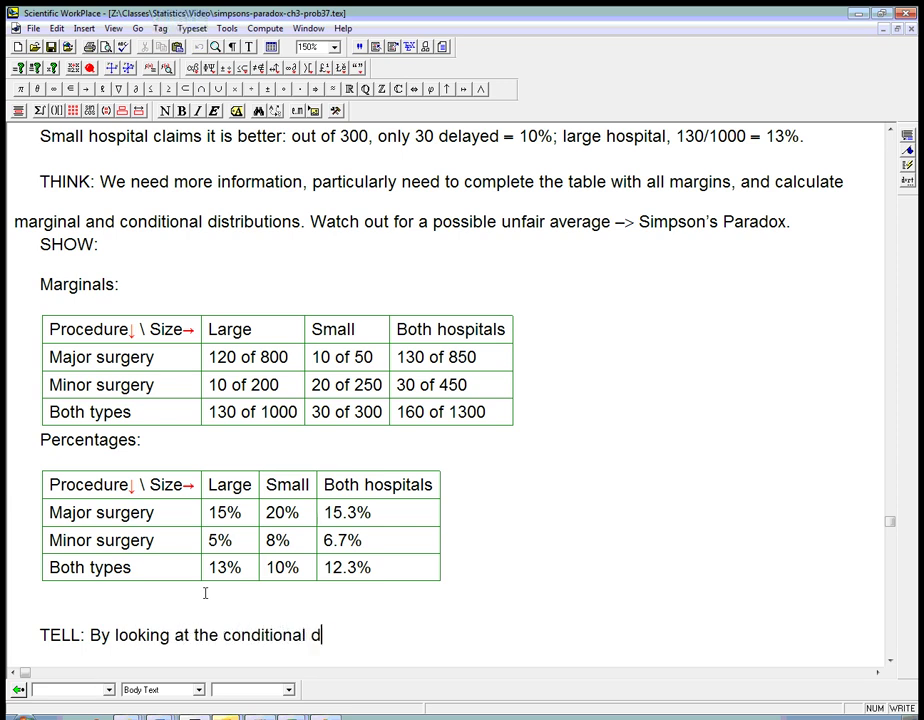
{"action": "type", "text": "istributions"}
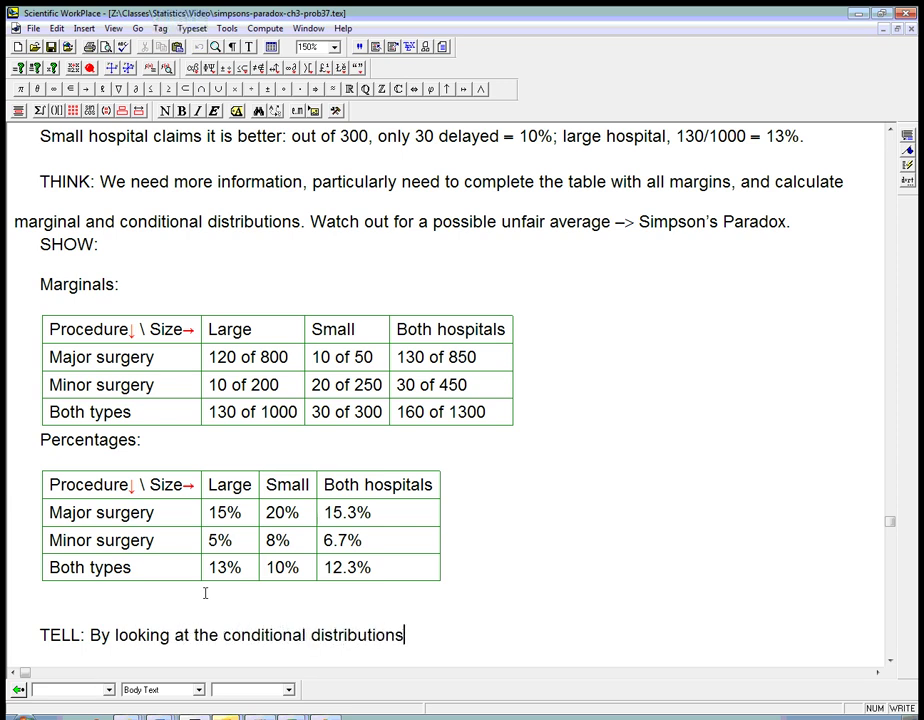
{"action": "type", "text": " and not jhu"}
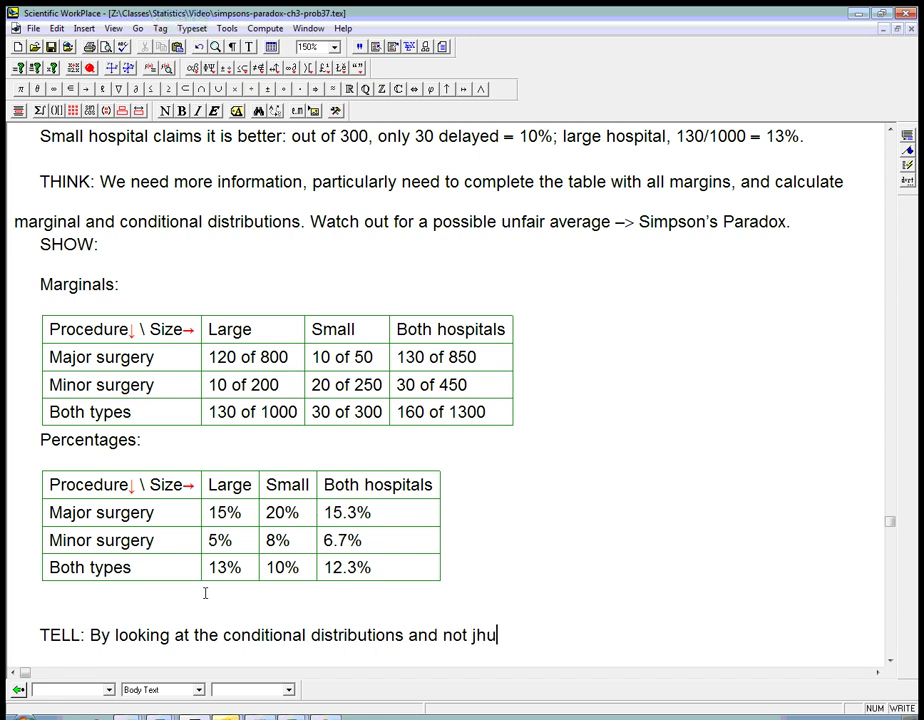
{"action": "key", "text": "BackSpace"}
{"action": "key", "text": "BackSpace"}
{"action": "type", "text": "ust the marginal "}
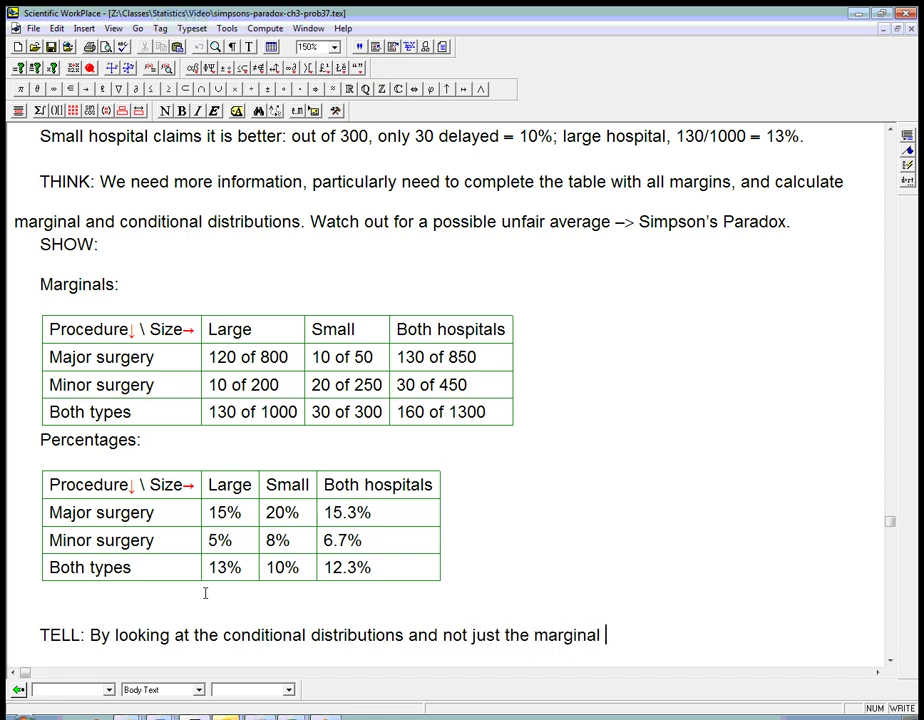
{"action": "type", "text": "distributions"}
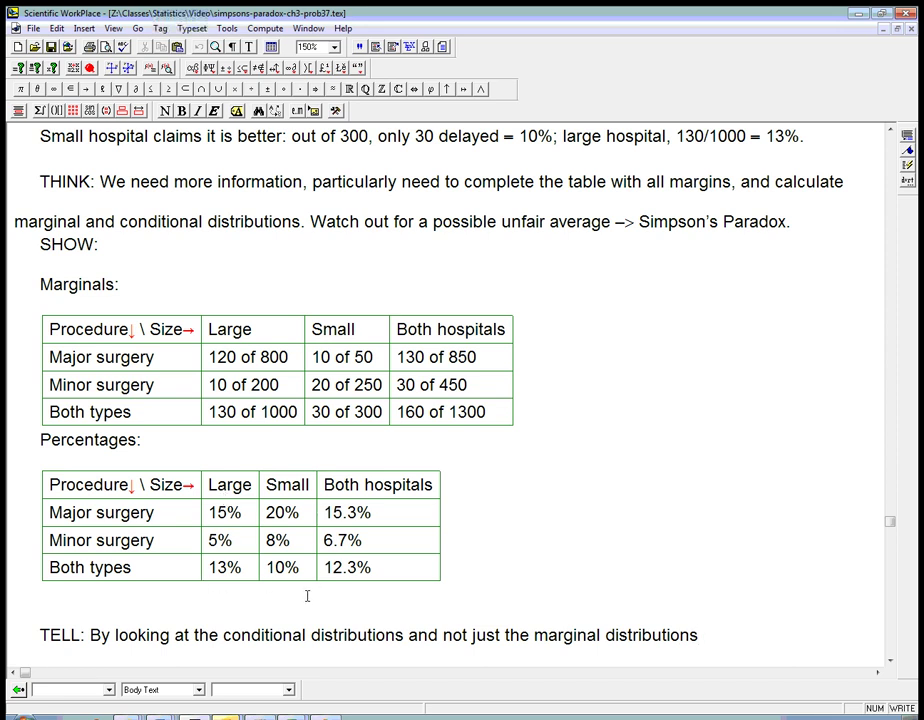
{"action": "type", "text": ", we can s"}
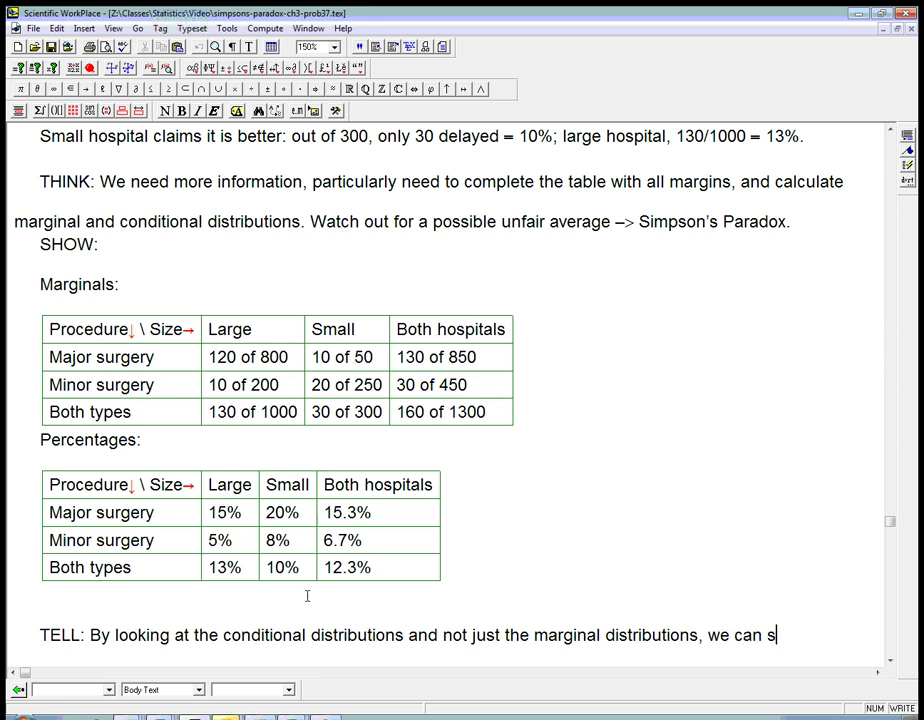
{"action": "type", "text": "ee that regard"}
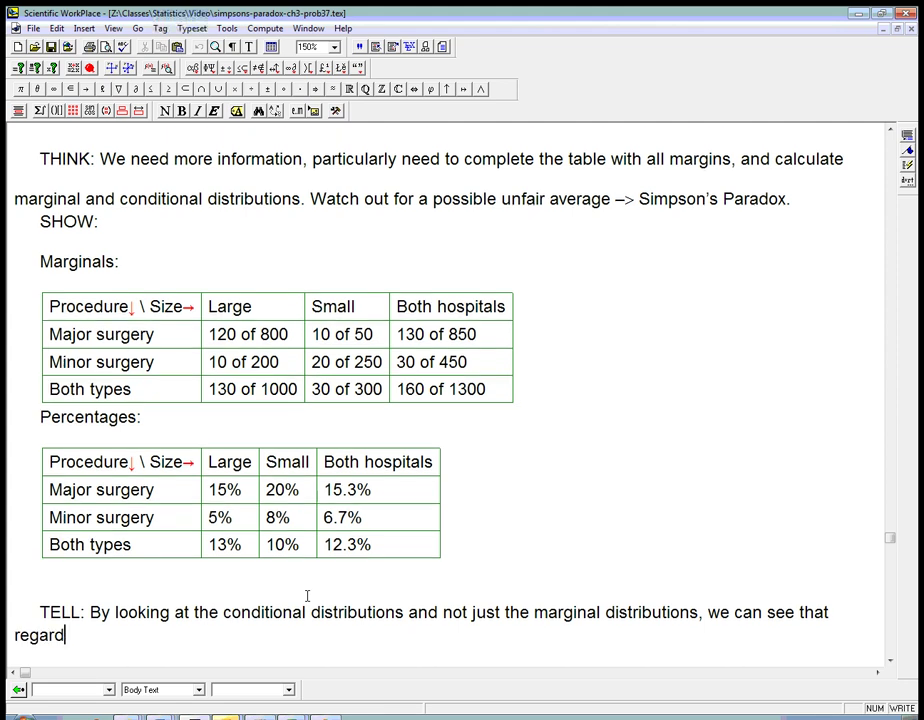
{"action": "type", "text": "less of the type of"}
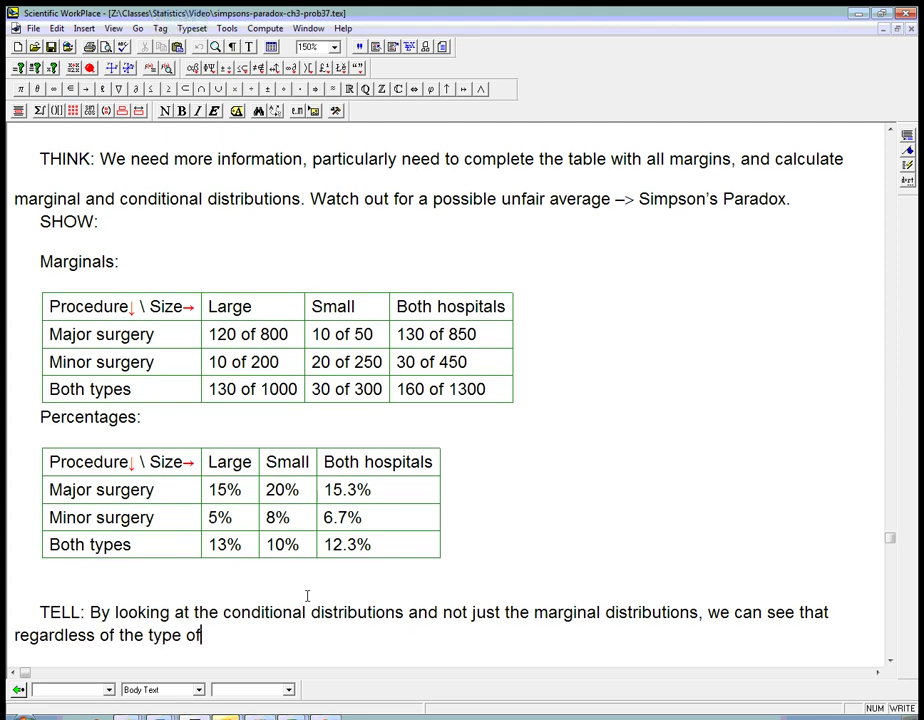
{"action": "type", "text": " surgery, the large h"}
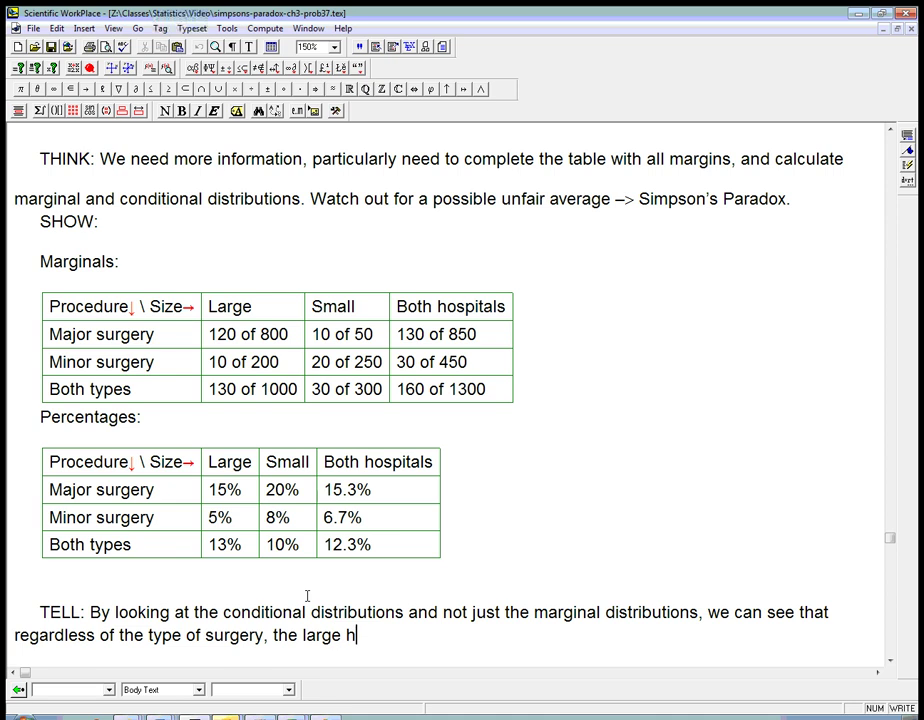
{"action": "type", "text": "ospital doe"}
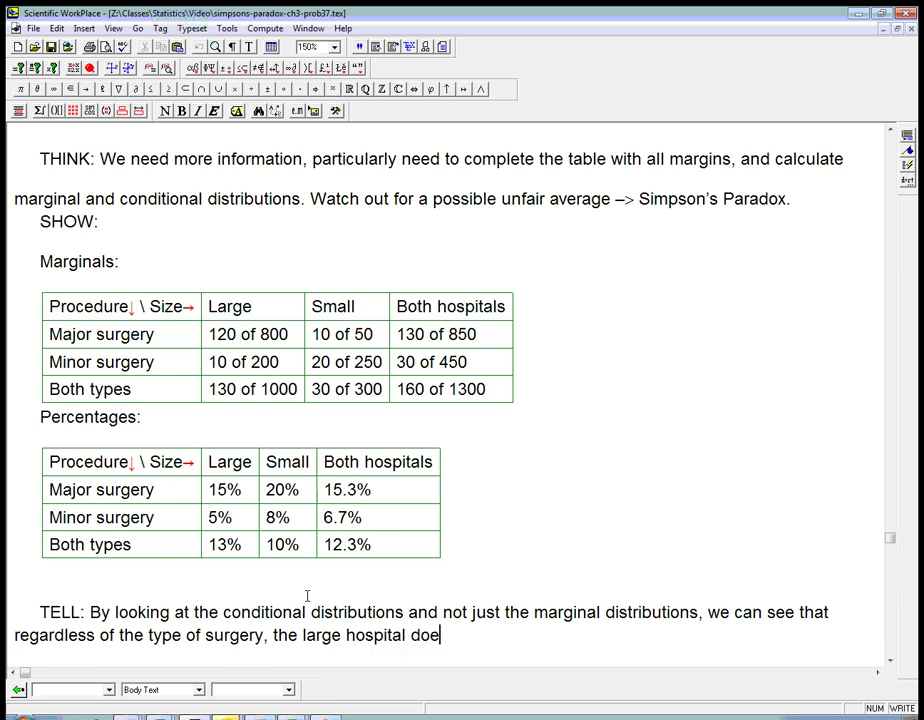
{"action": "type", "text": "s better. Bec"}
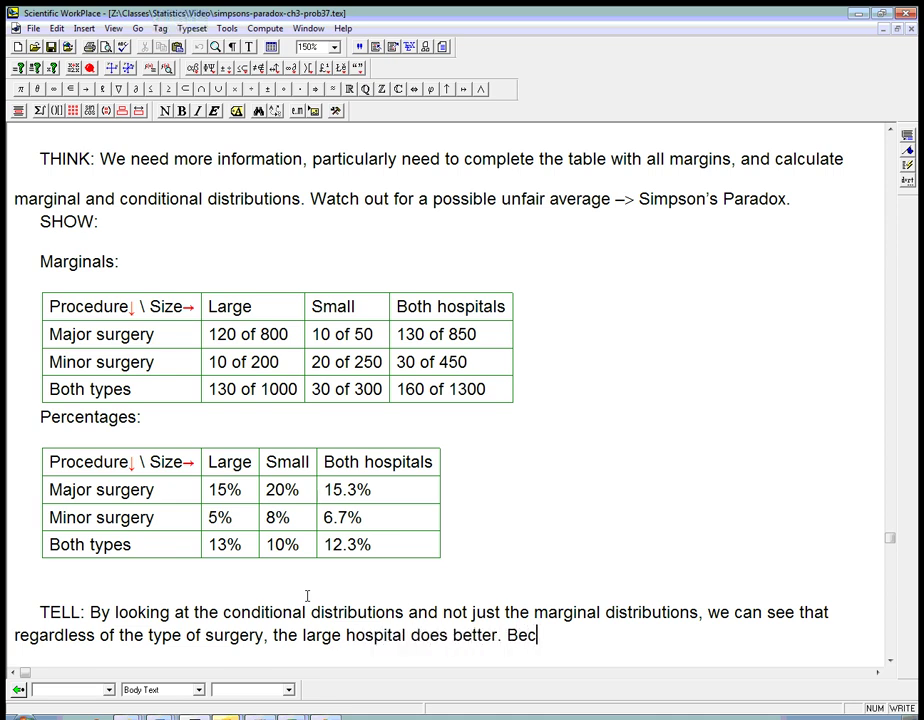
{"action": "type", "text": "ause it does more"}
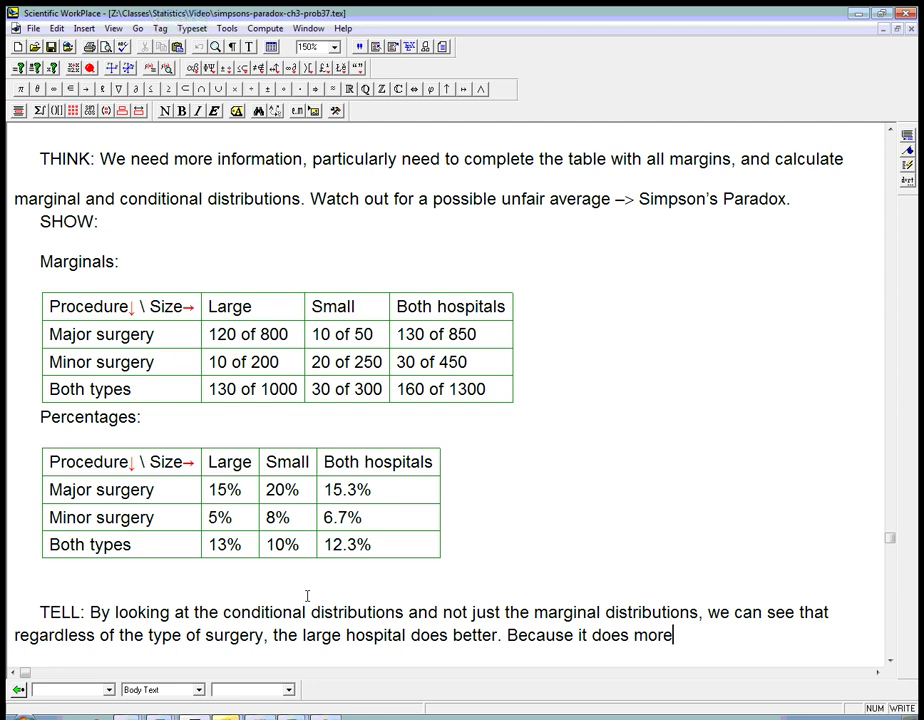
{"action": "type", "text": " of the dif"}
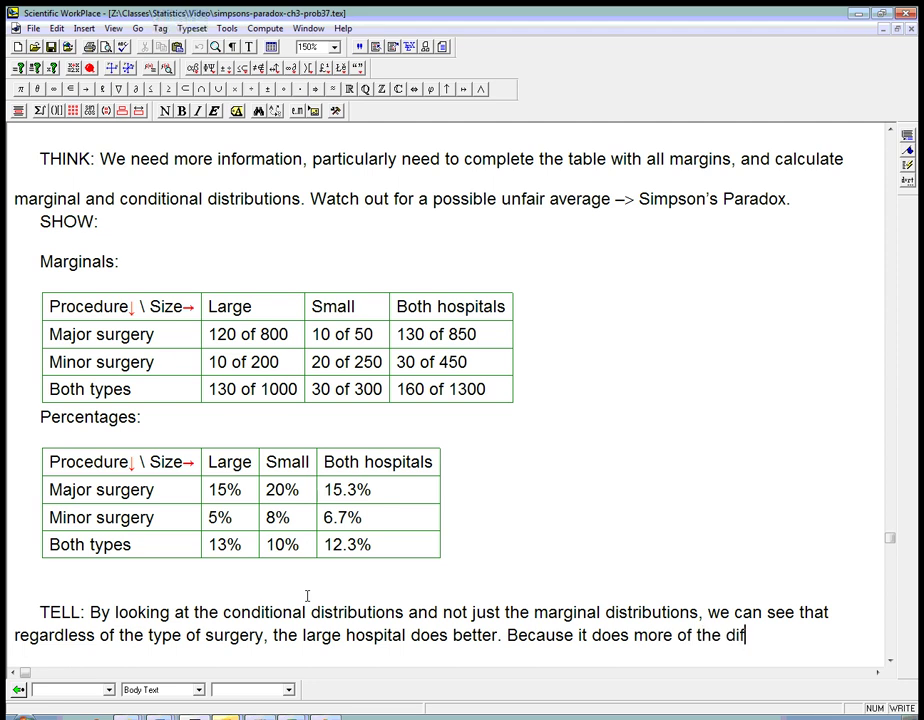
{"action": "type", "text": "ficult major surg"}
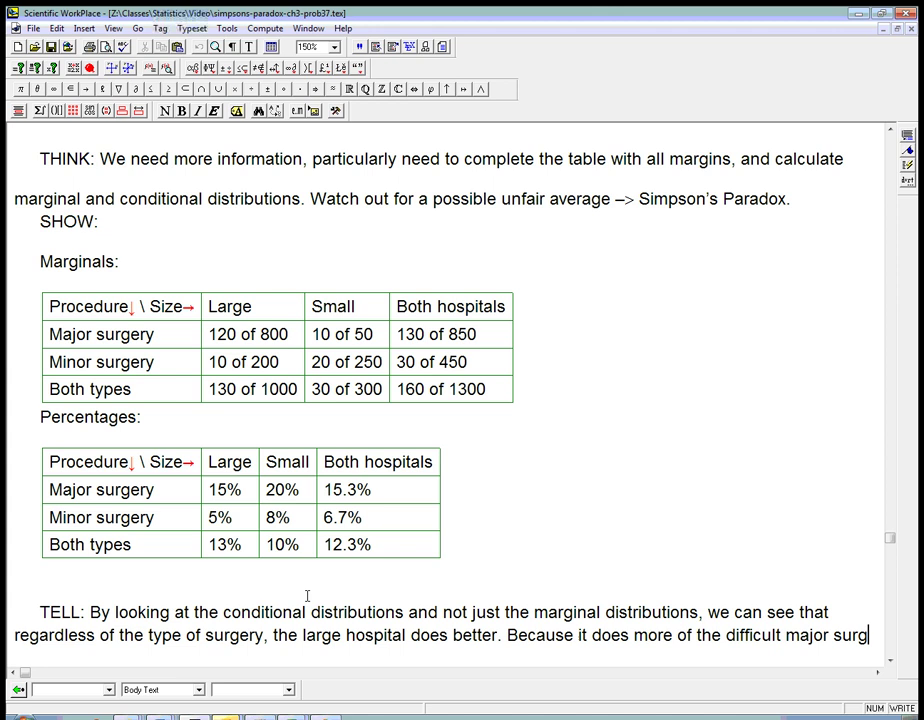
{"action": "type", "text": "eries"}
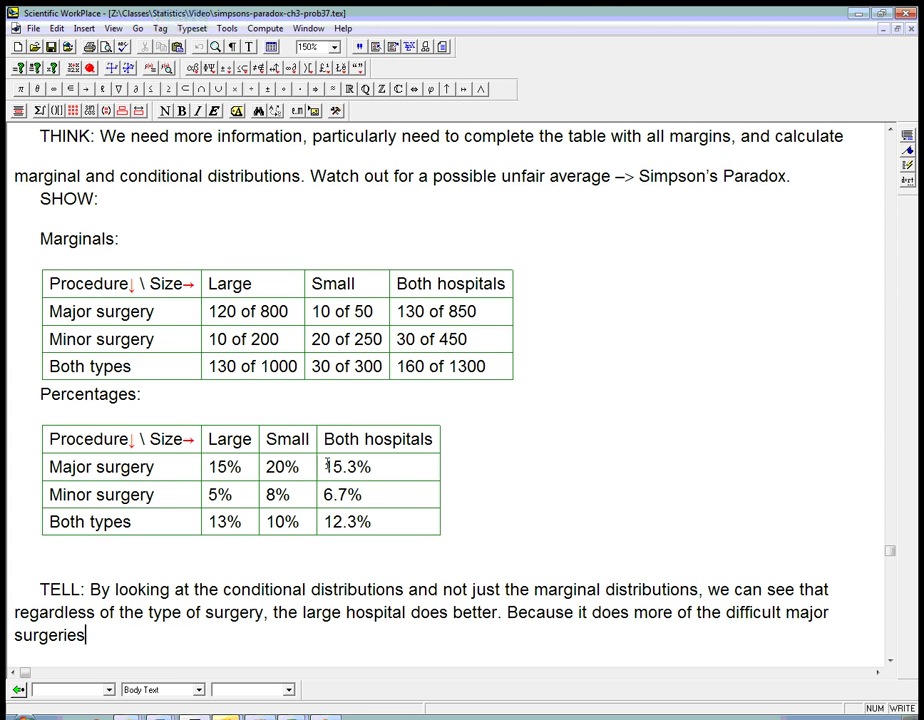
Step: Finish TELL with 'it looks worse when we unfairly lump the two types together, an instance of Simpson's Paradox.'
{"action": "left_click", "coordinate": [349, 494]}
{"action": "type", "text": ", it looks "}
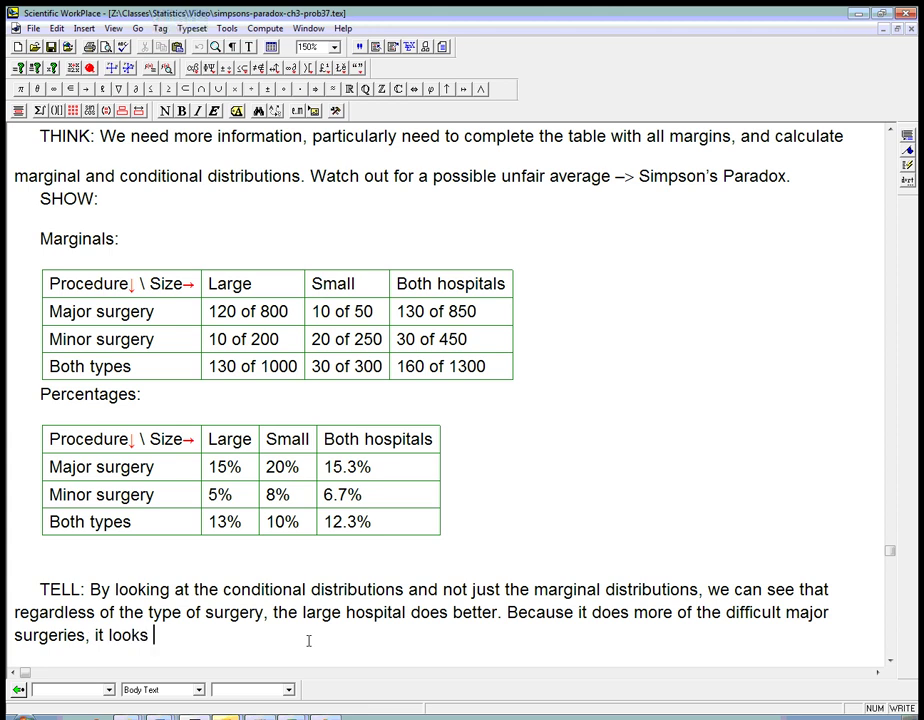
{"action": "type", "text": "worse when we "}
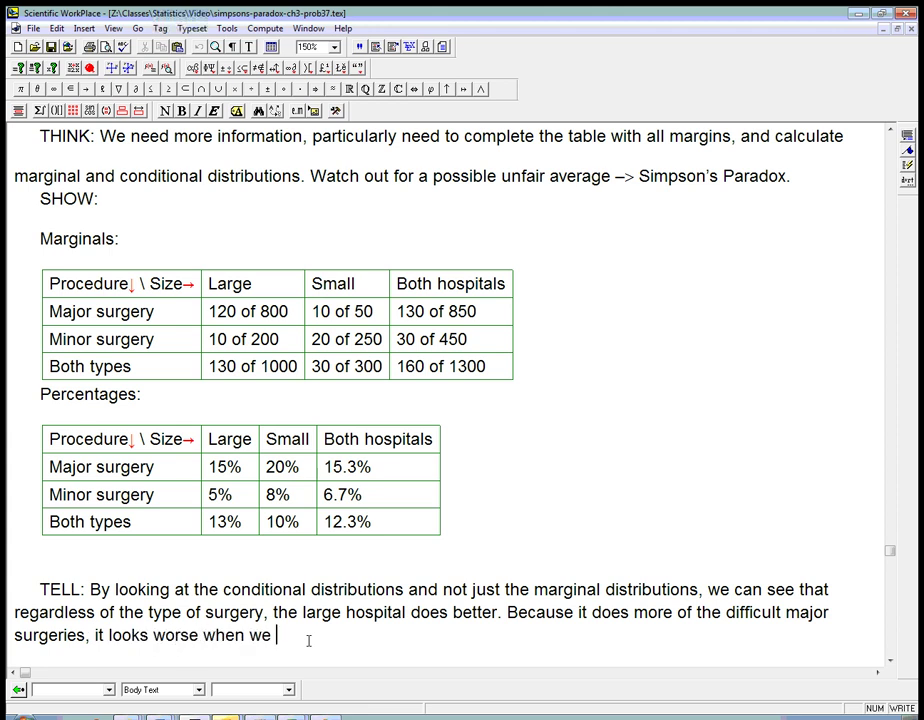
{"action": "type", "text": "unfairly lump the two"}
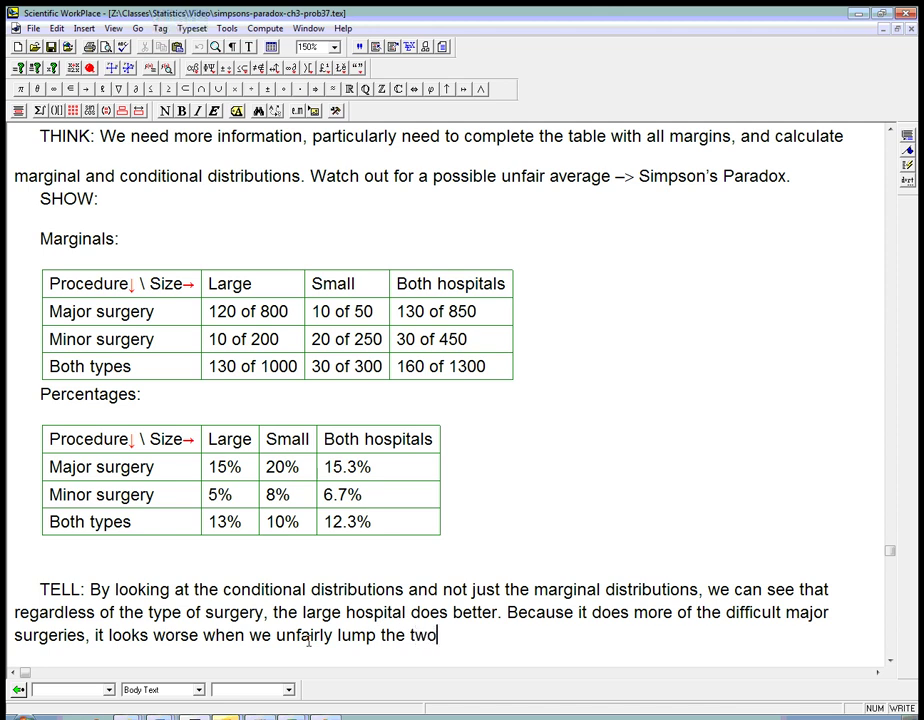
{"action": "type", "text": " types tog"}
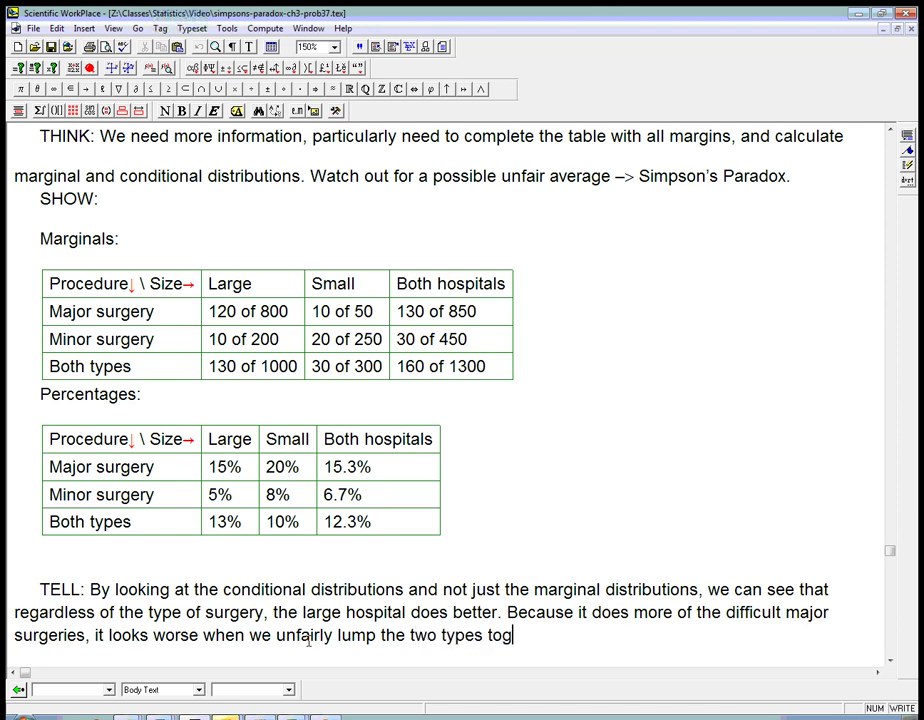
{"action": "type", "text": "ether, and"}
{"action": "key", "text": "BackSpace"}
{"action": "key", "text": "BackSpace"}
{"action": "type", "text": "i"}
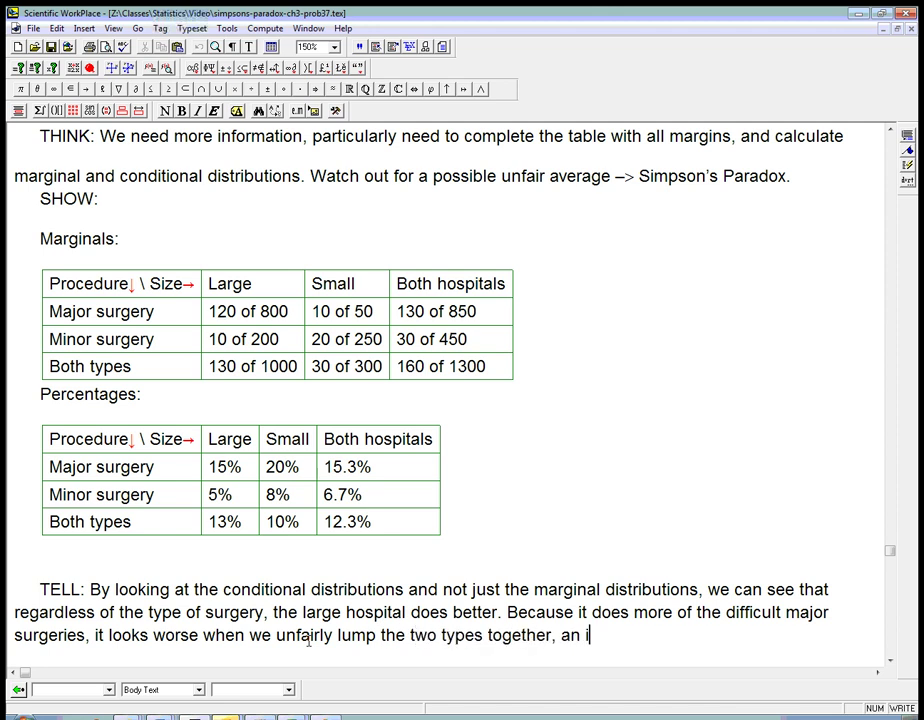
{"action": "type", "text": "nstance of Si"}
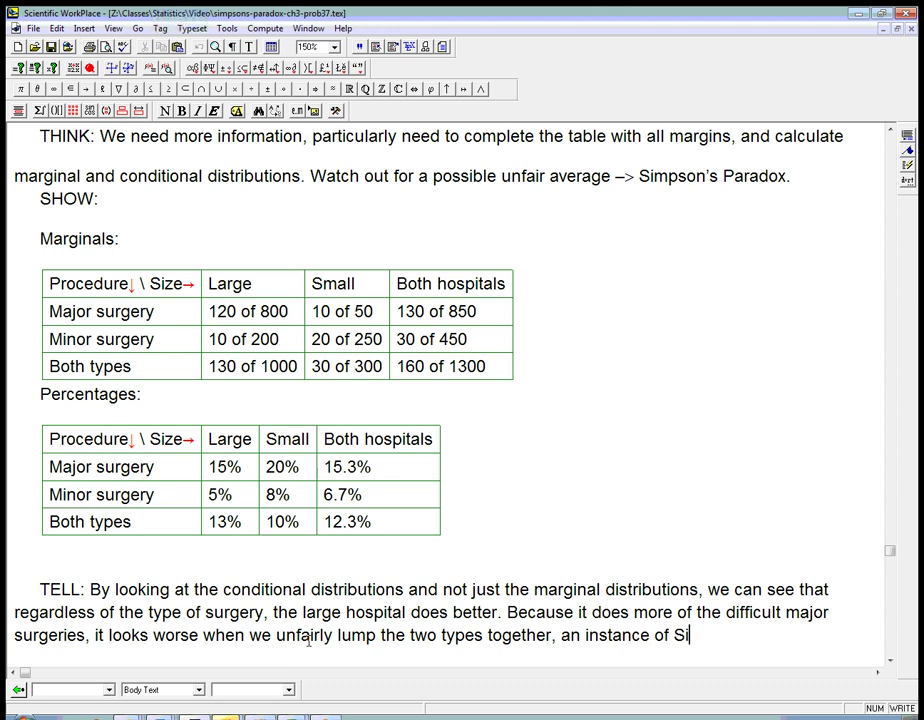
{"action": "type", "text": "mpson's par"}
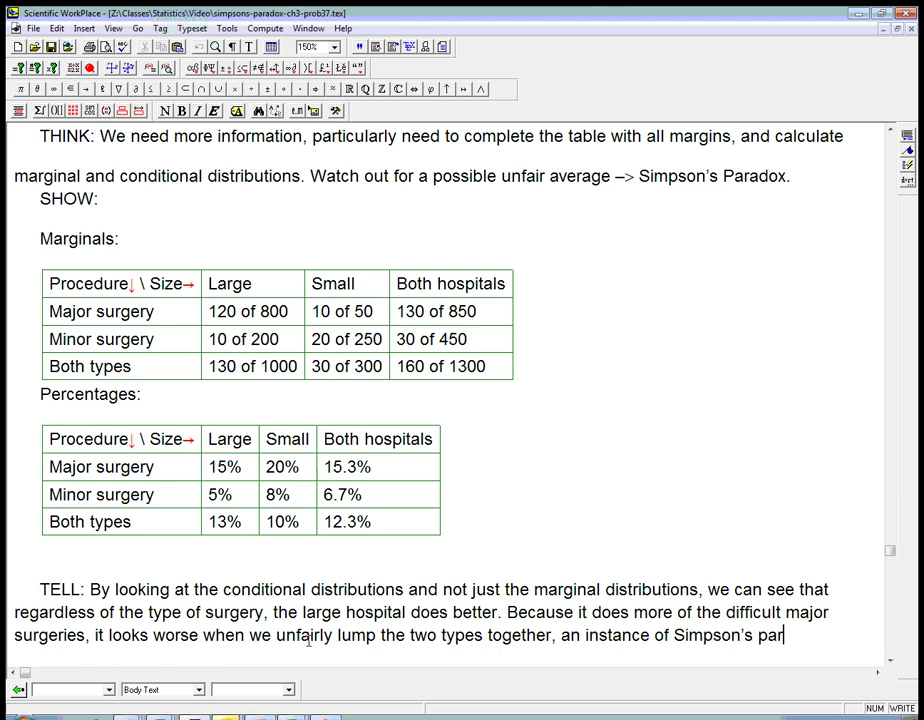
{"action": "key", "text": "BackSpace"}
{"action": "key", "text": "BackSpace"}
{"action": "key", "text": "BackSpace"}
{"action": "type", "text": "Paradox."}
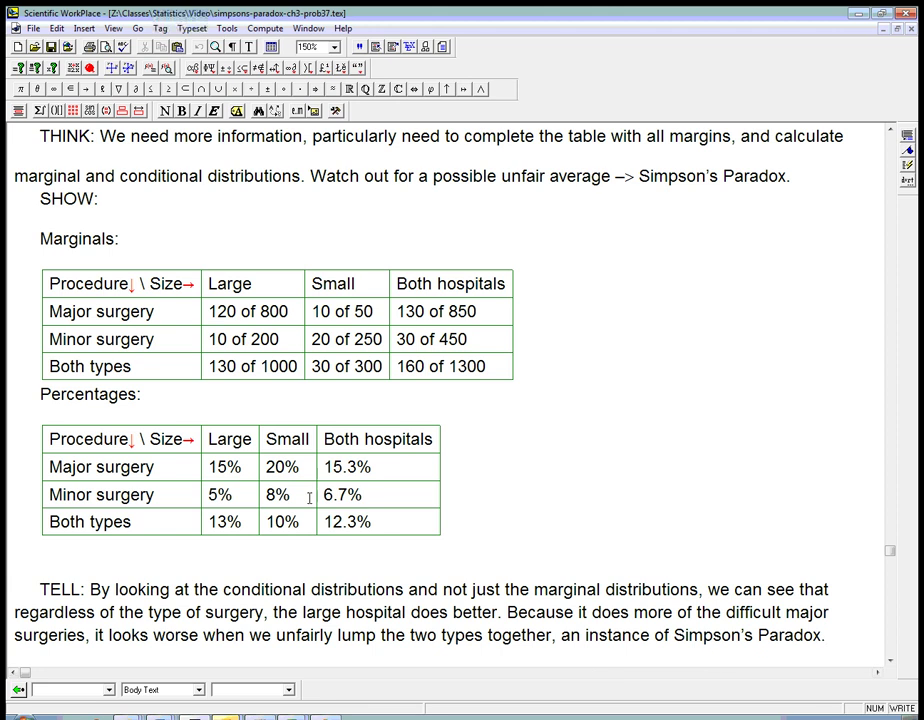
{"action": "scroll", "coordinate": [516, 376], "scroll_direction": "up", "scroll_amount": 2}
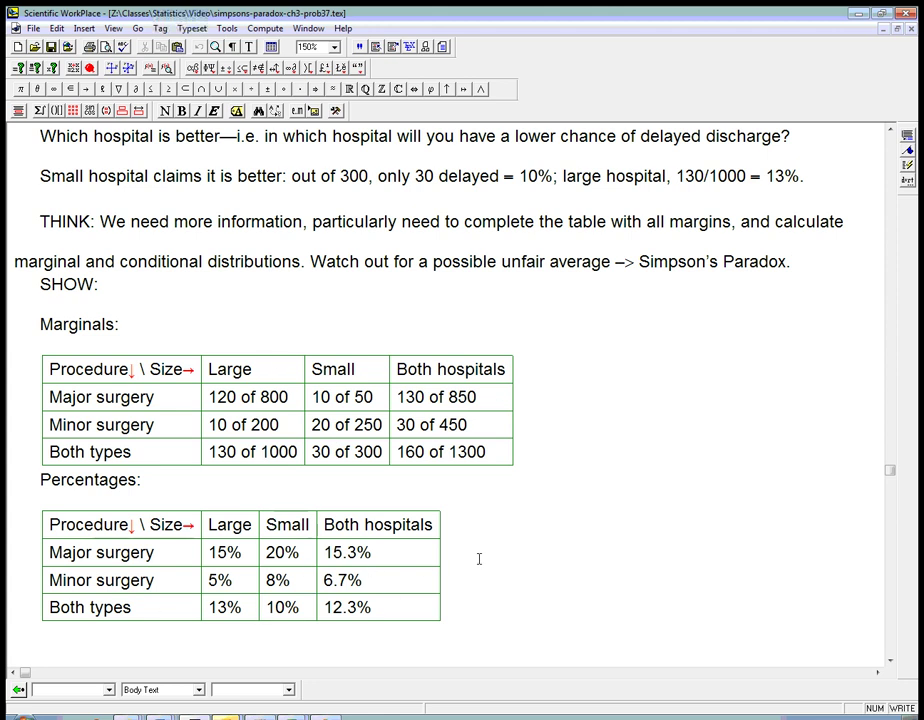
{"action": "scroll", "coordinate": [483, 557], "scroll_direction": "down", "scroll_amount": 2}
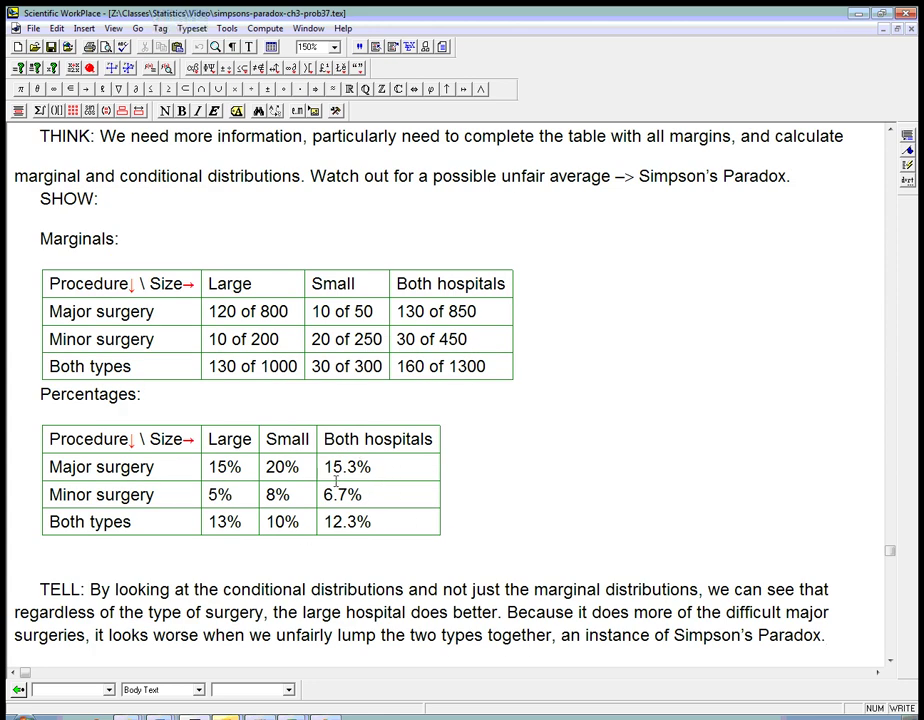
{"action": "left_click", "coordinate": [285, 521]}
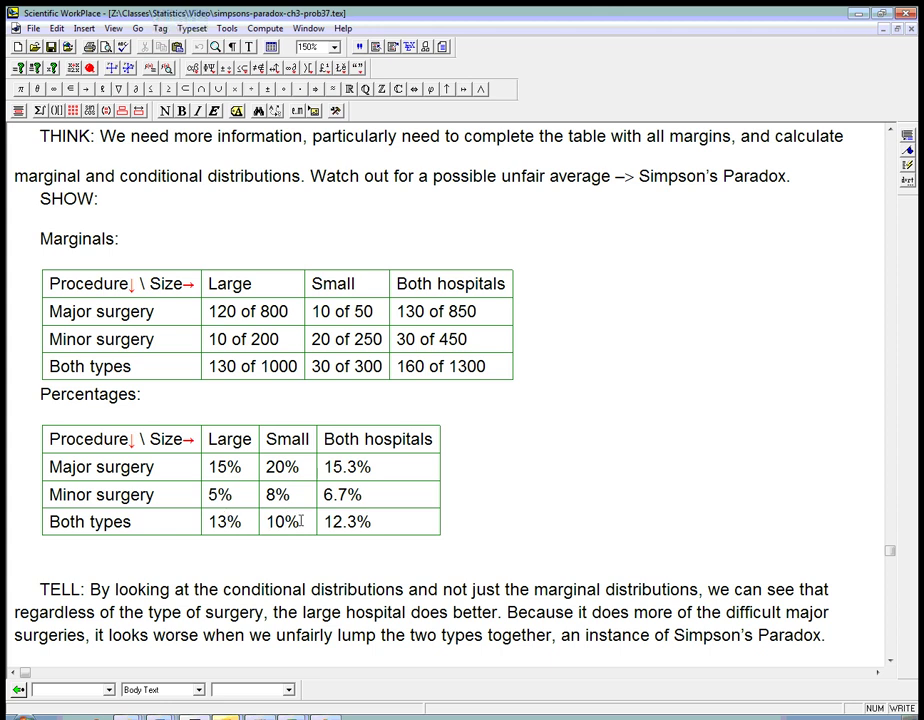